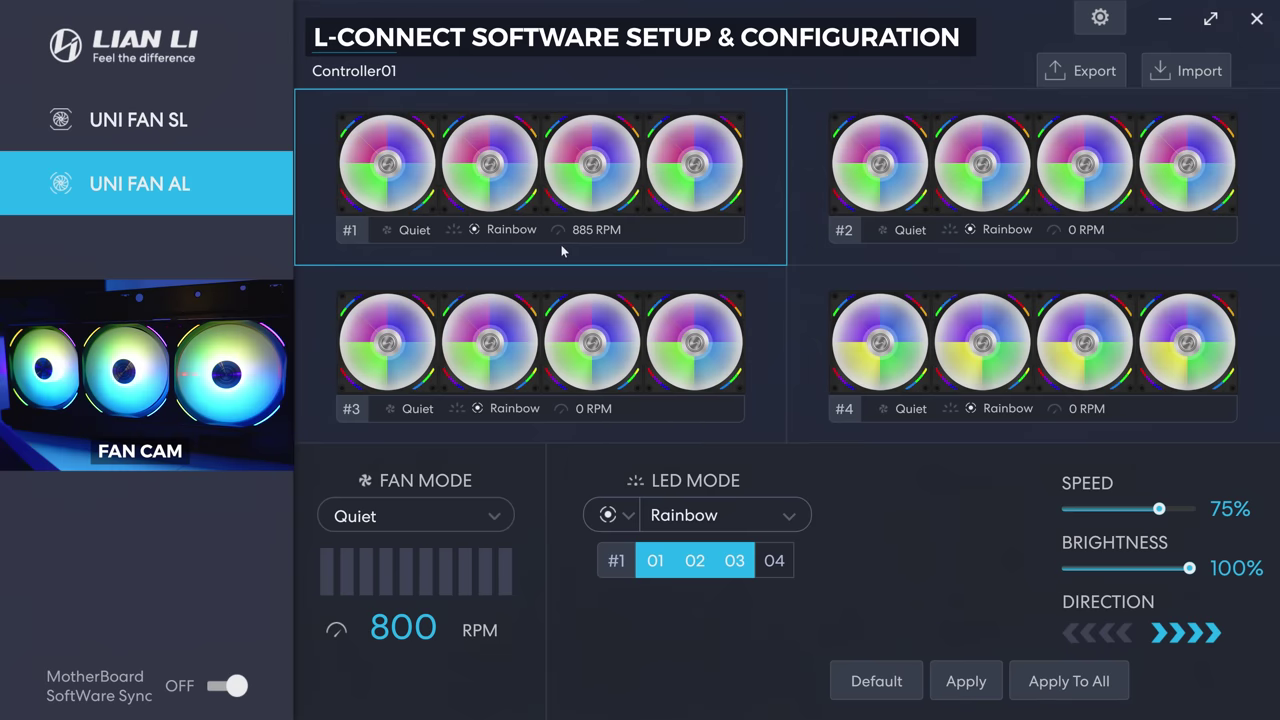
# View the UNI FAN SL fan groups and return to the UNI FAN AL controller
pyautogui.click(160, 128)
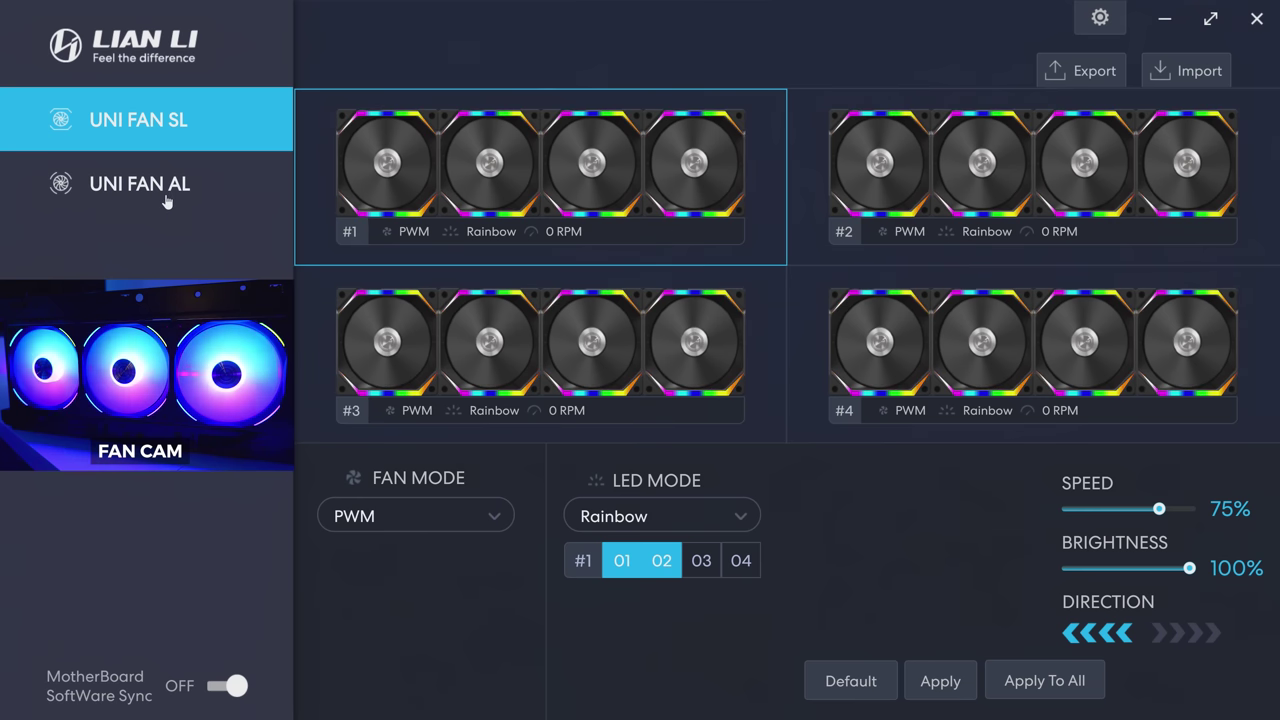
pyautogui.click(210, 190)
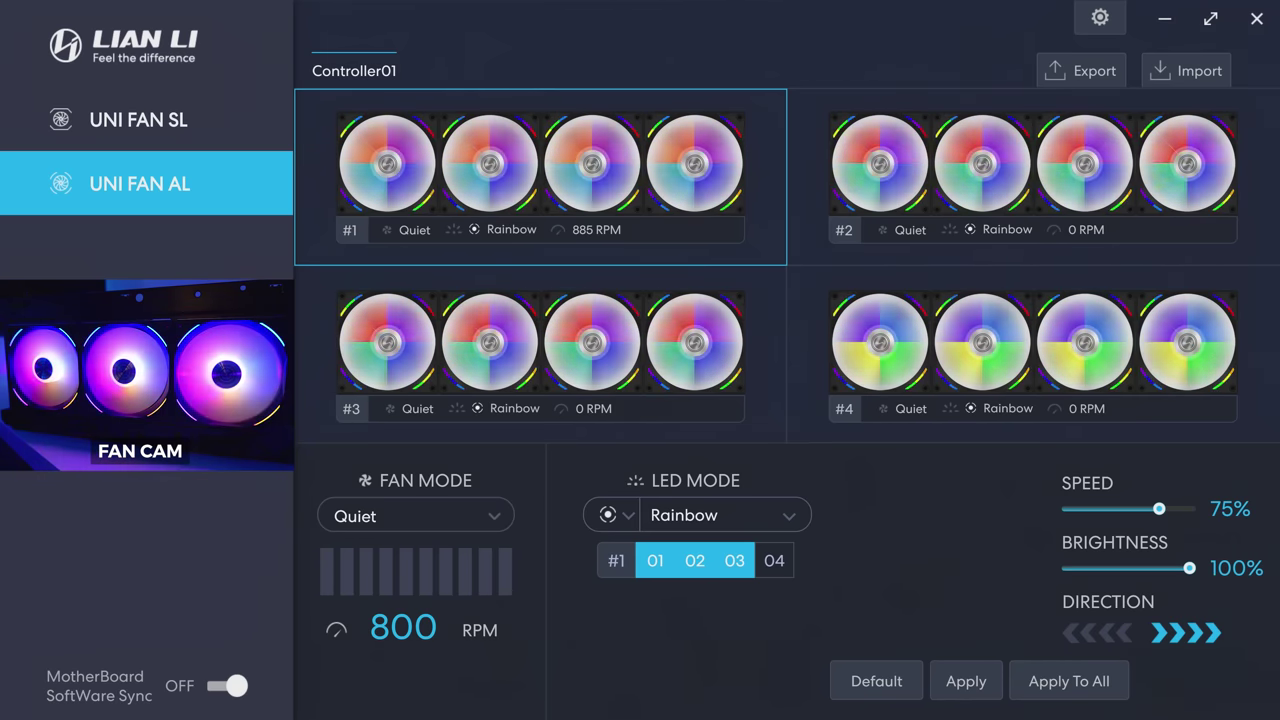
# Try to set fan group #1 to the PWM fan mode and apply it to that group only
pyautogui.click(474, 529)
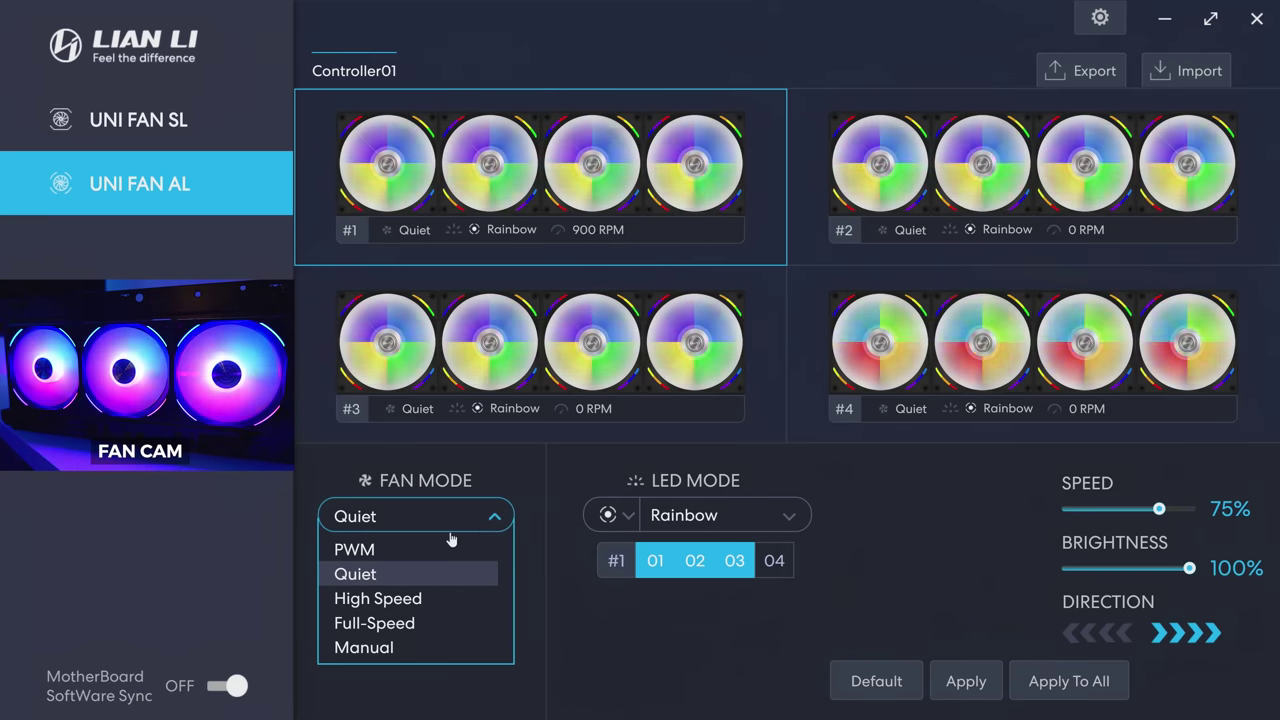
pyautogui.click(436, 549)
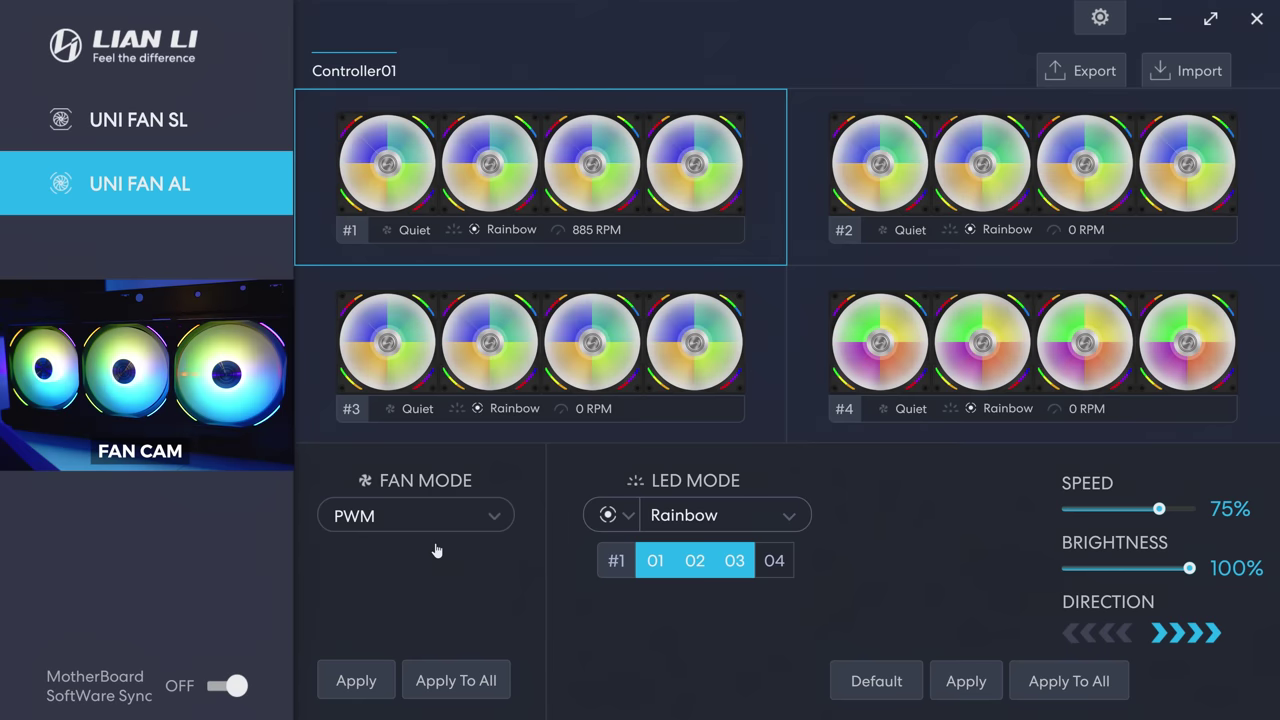
pyautogui.click(356, 681)
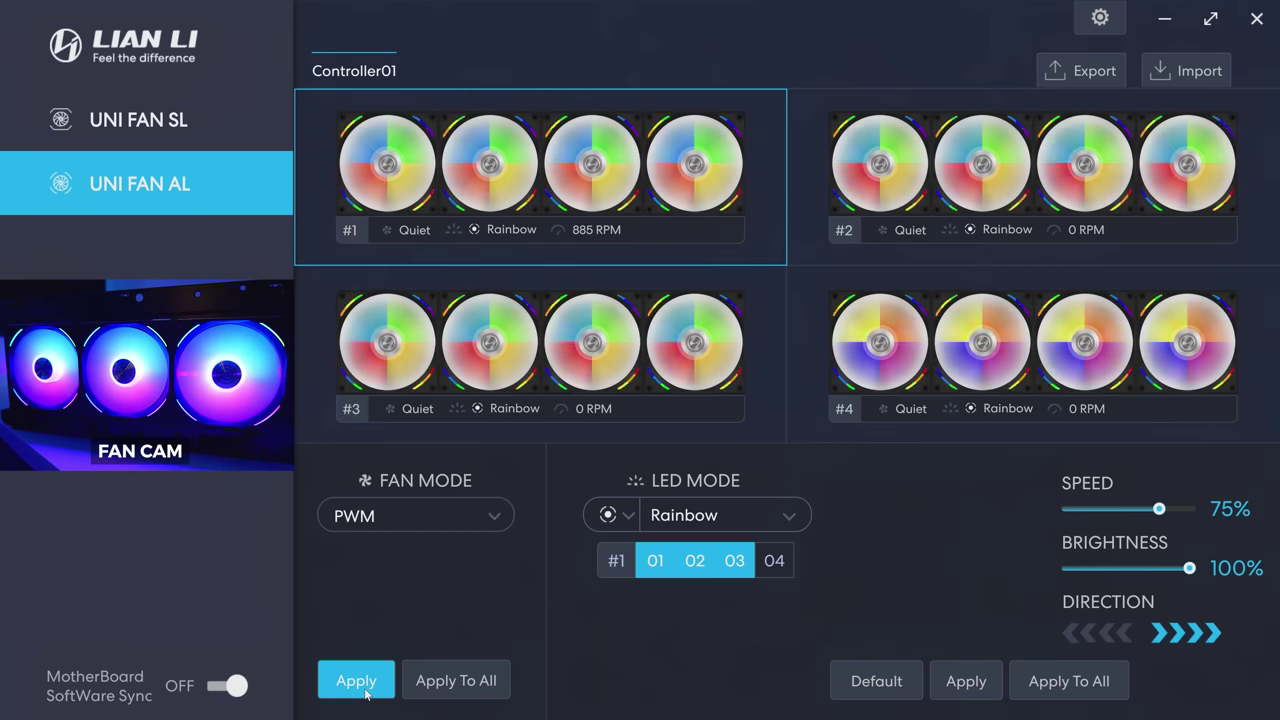
# Look through the settings of fan groups #3, #2 and #4, and return to group #1
pyautogui.click(306, 300)
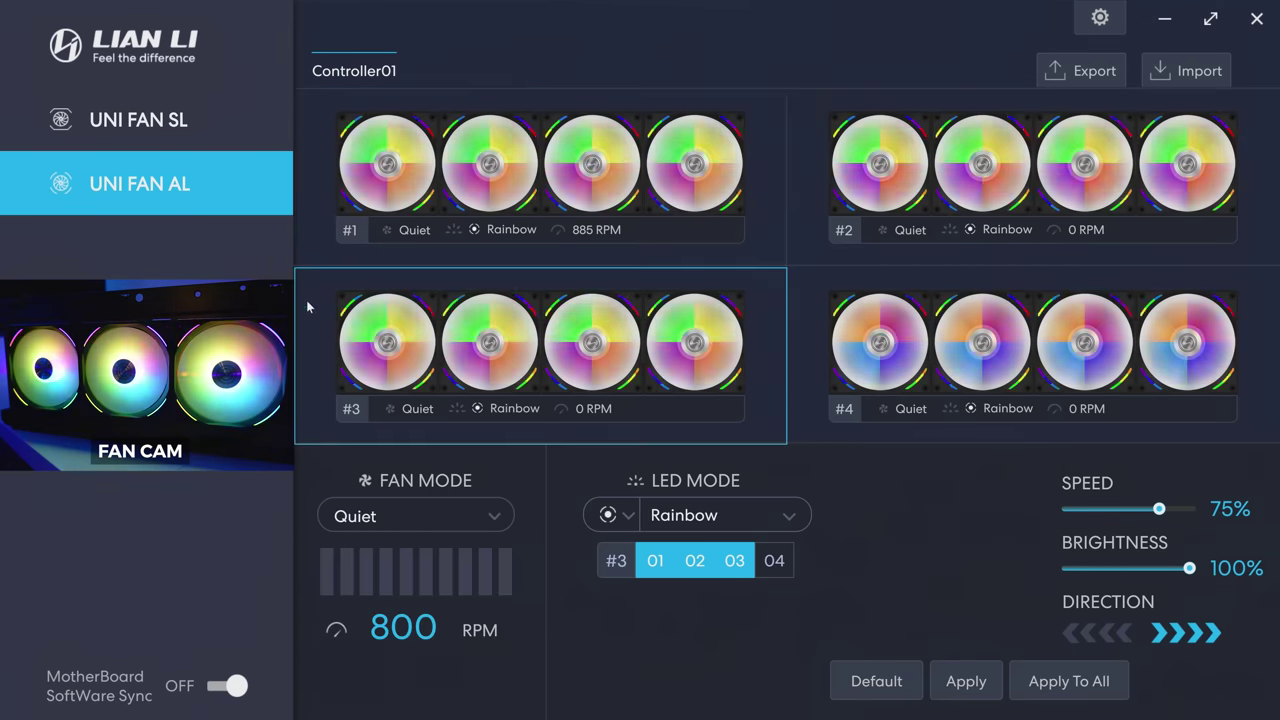
pyautogui.click(805, 218)
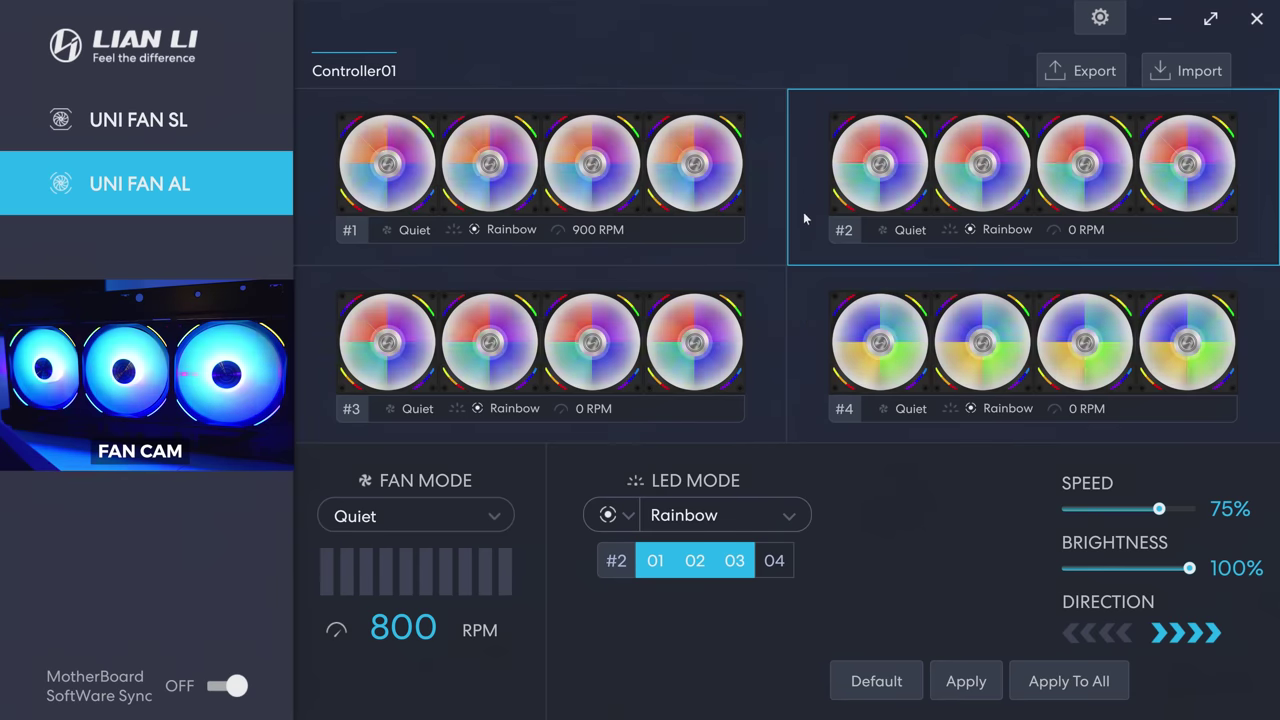
pyautogui.click(801, 311)
pyautogui.click(618, 257)
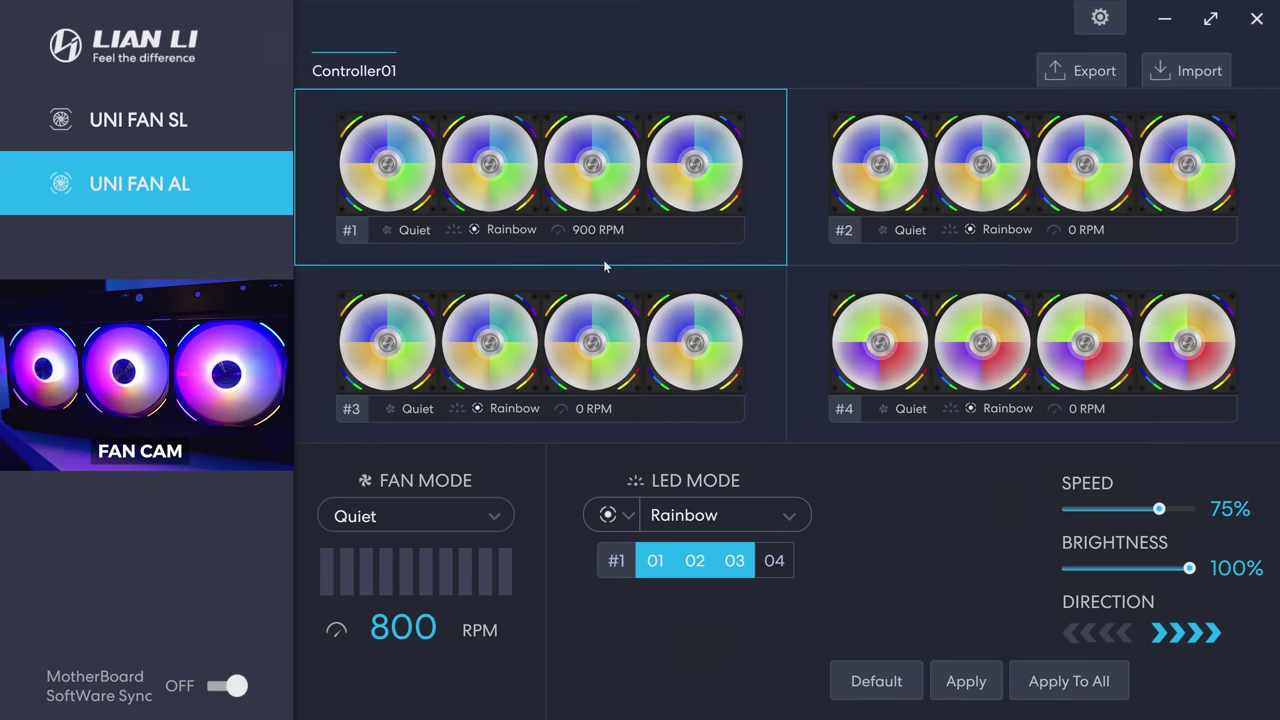
# Try the PWM fan mode on group #1, switch it to Quiet, and apply the mode to that group
pyautogui.click(423, 515)
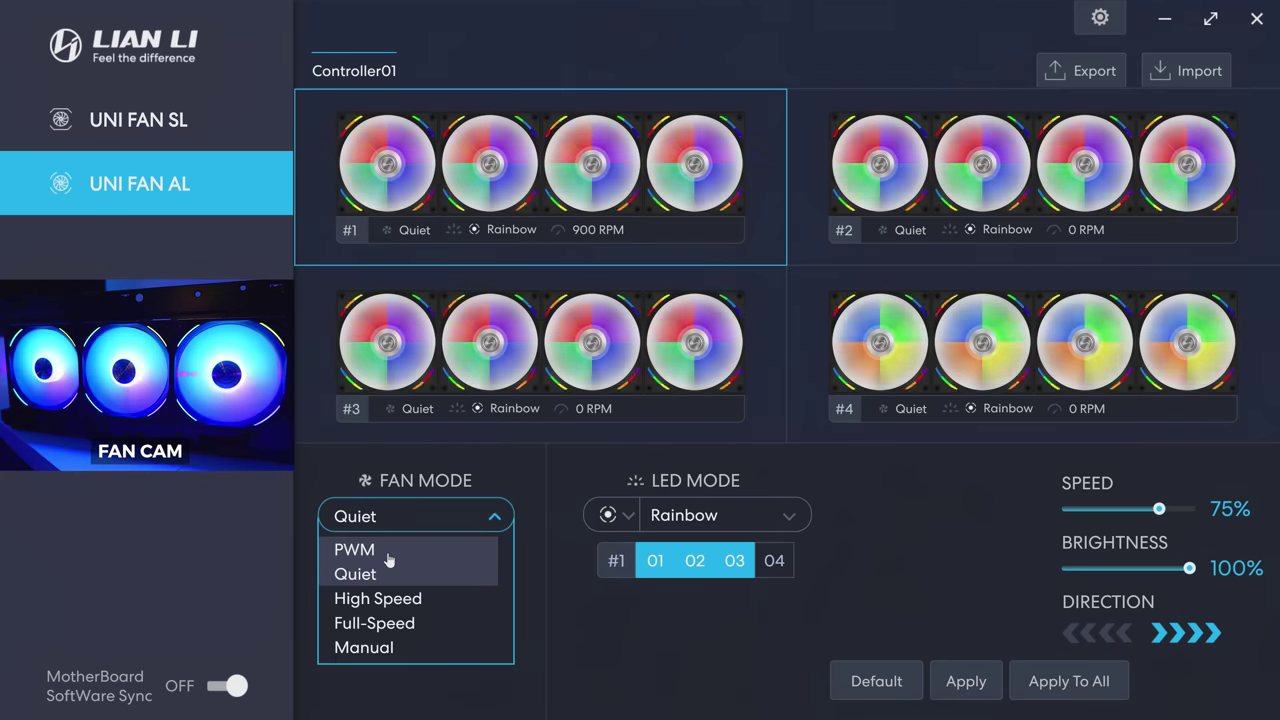
pyautogui.click(390, 550)
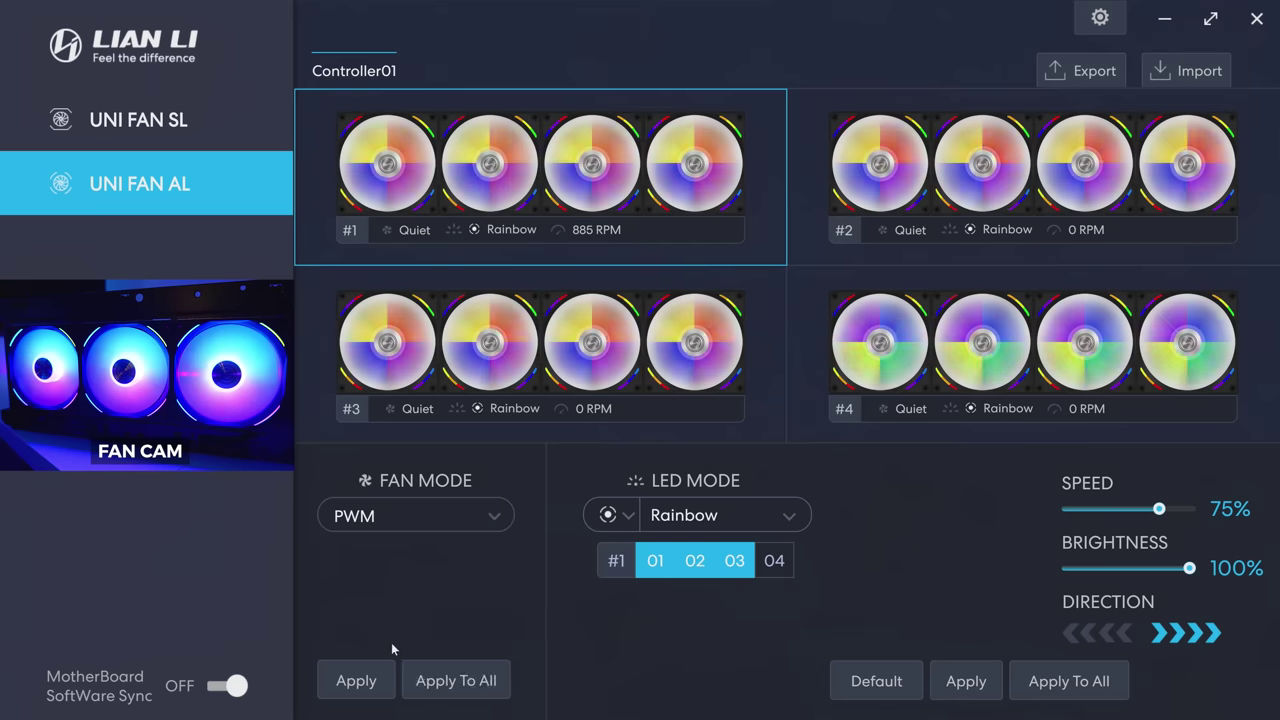
pyautogui.click(455, 520)
pyautogui.click(368, 574)
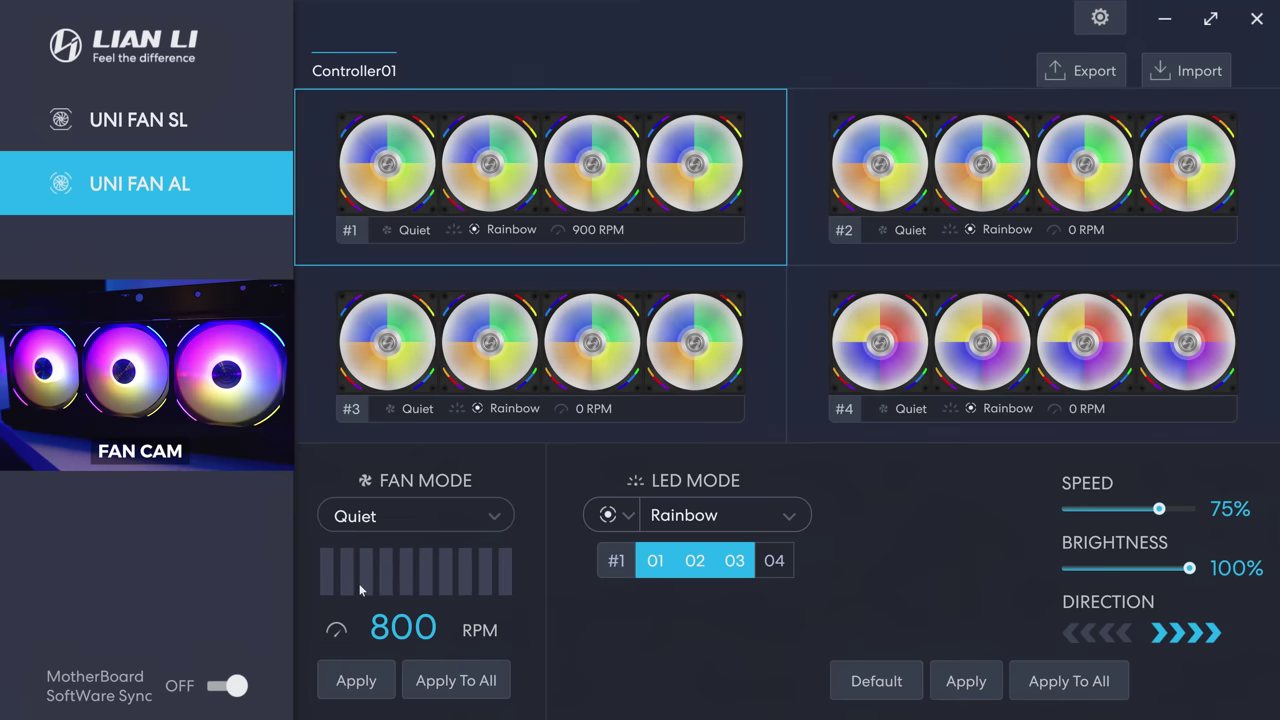
pyautogui.click(356, 680)
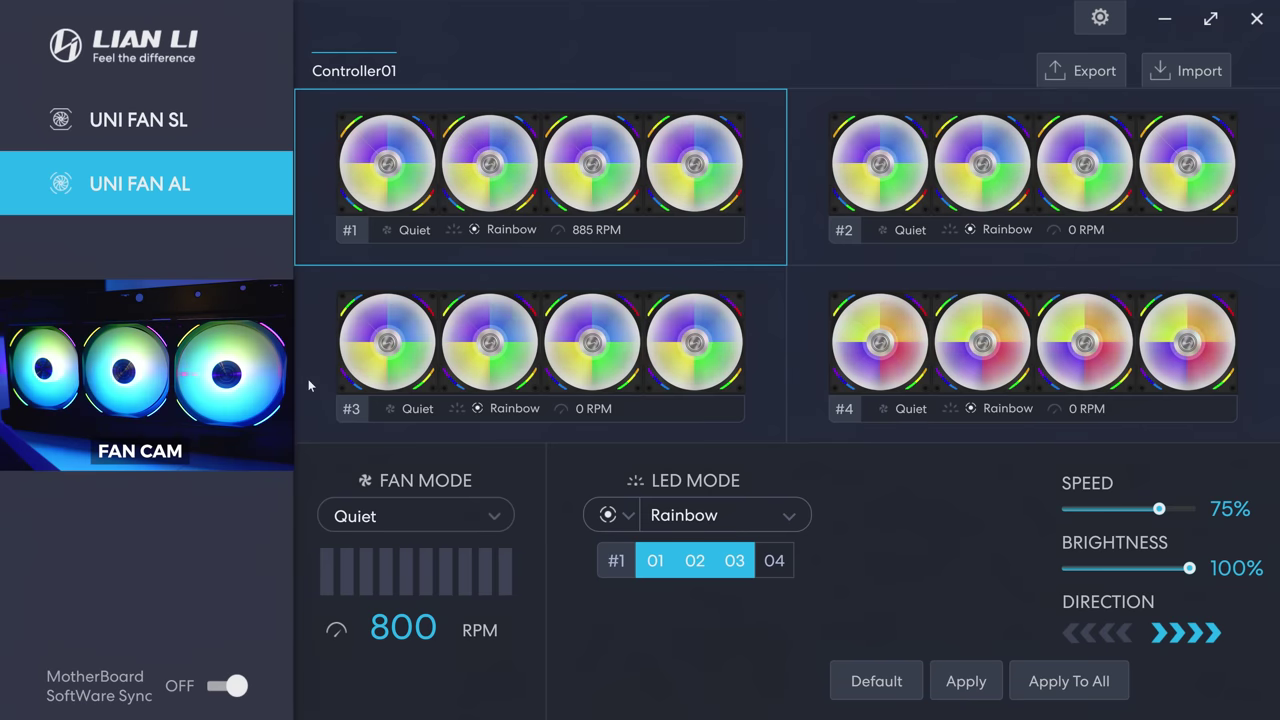
# Browse the full list of LED modes available for fan group #1 without choosing one
pyautogui.click(799, 518)
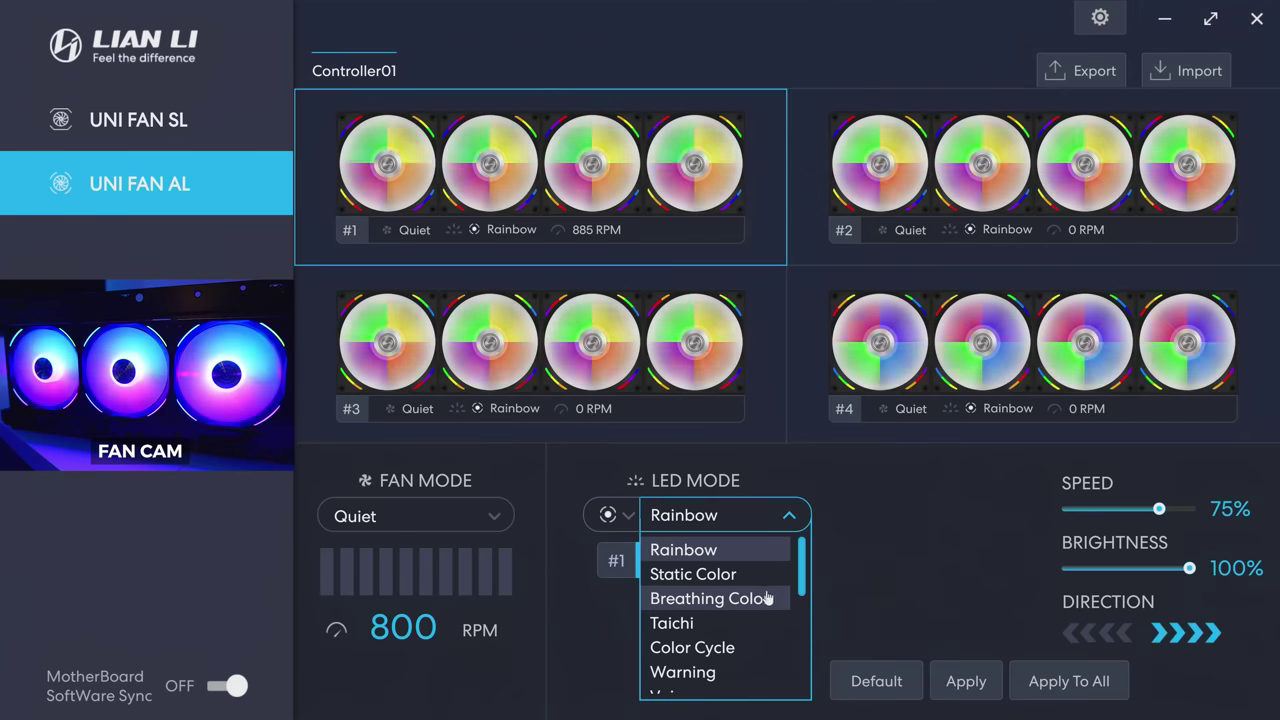
pyautogui.scroll(-5, 765, 597)
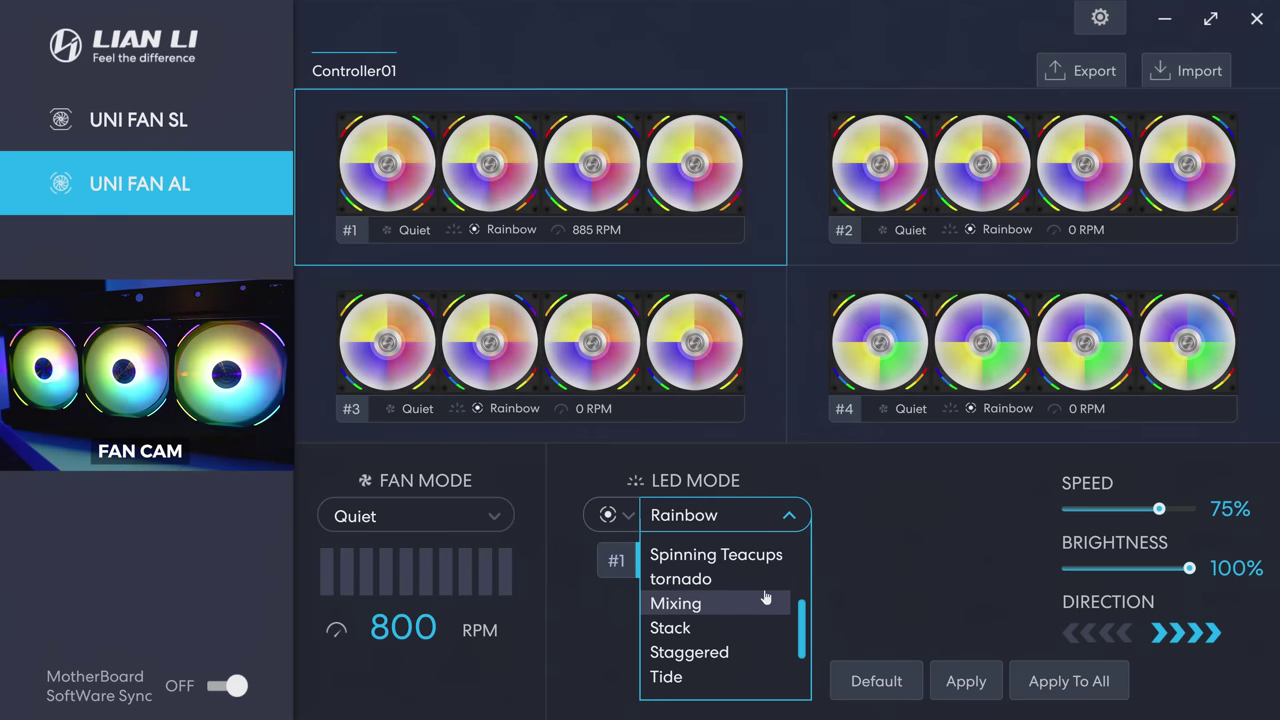
pyautogui.scroll(5, 766, 600)
pyautogui.click(889, 520)
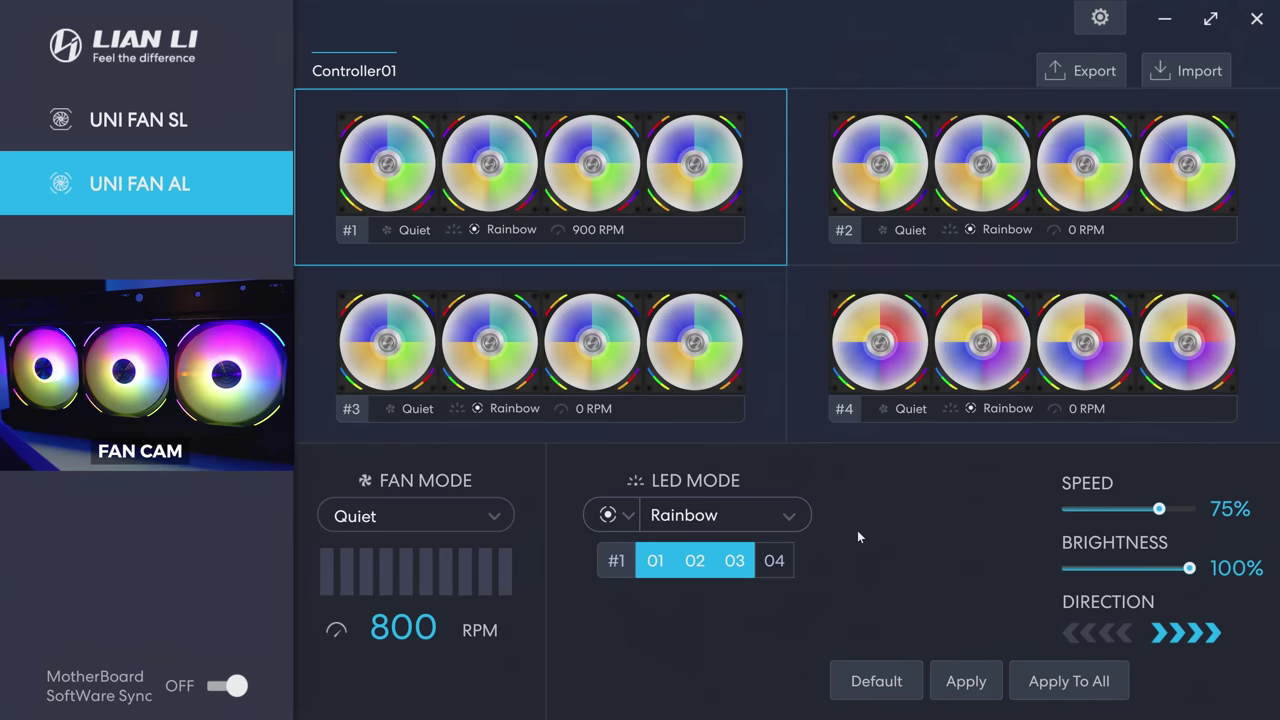
# Set the LED mode to Static Color in red, dismiss the notice, and apply it to all fan groups
pyautogui.click(801, 520)
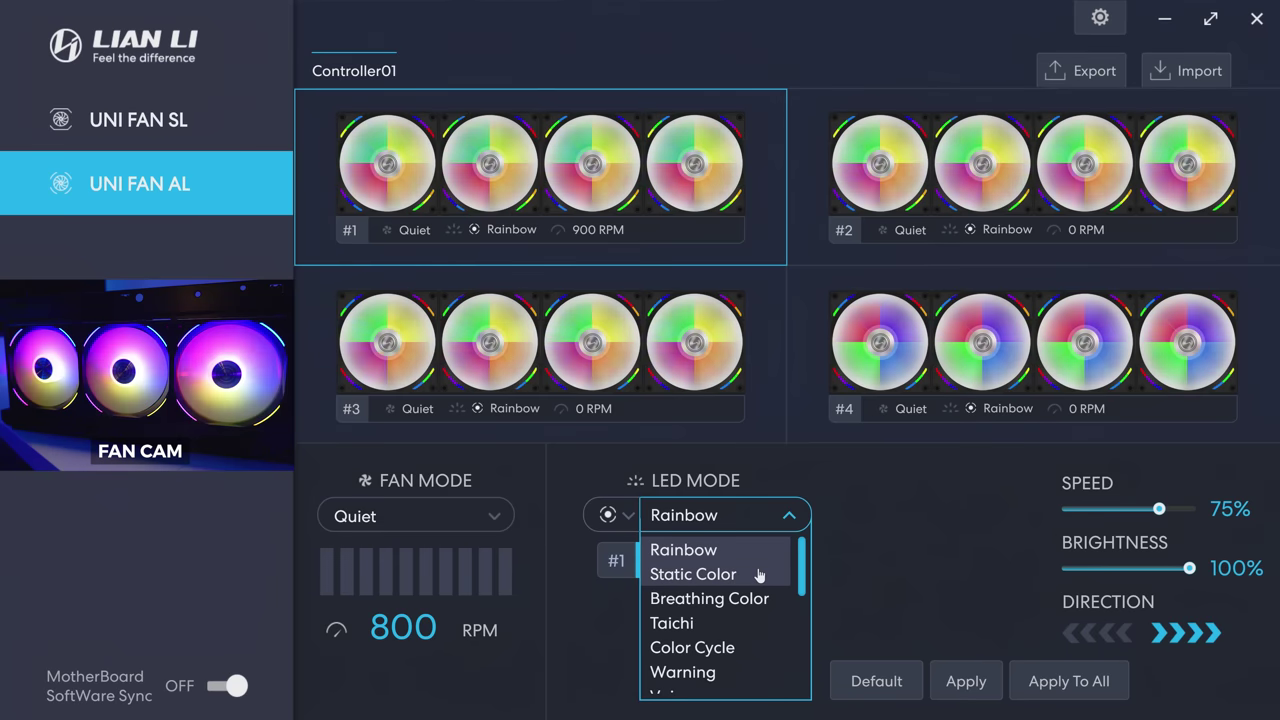
pyautogui.click(759, 575)
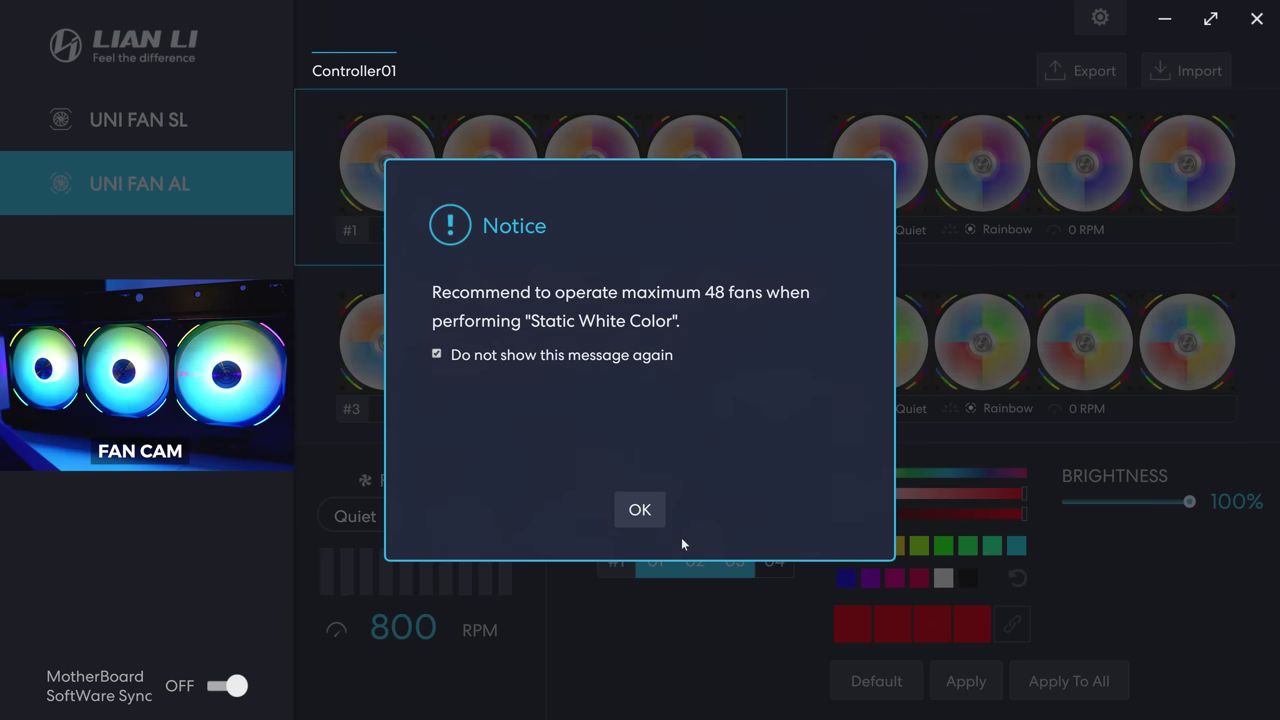
pyautogui.click(643, 512)
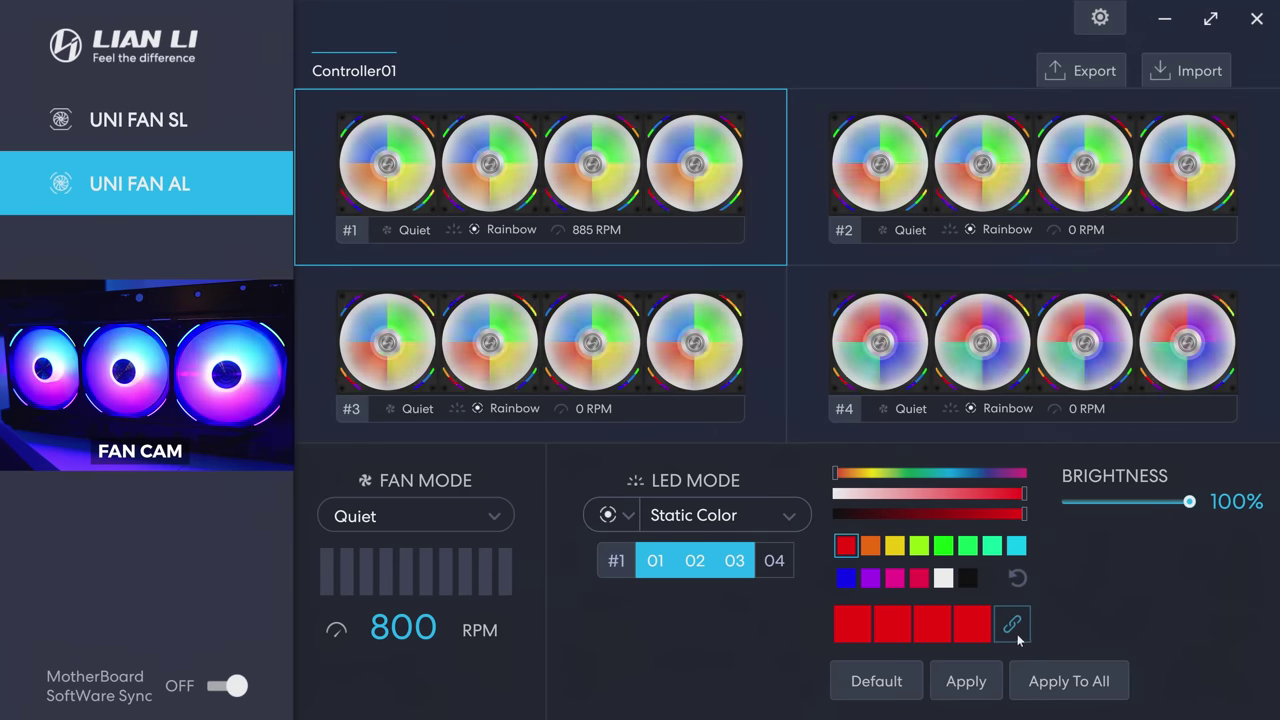
pyautogui.click(1044, 681)
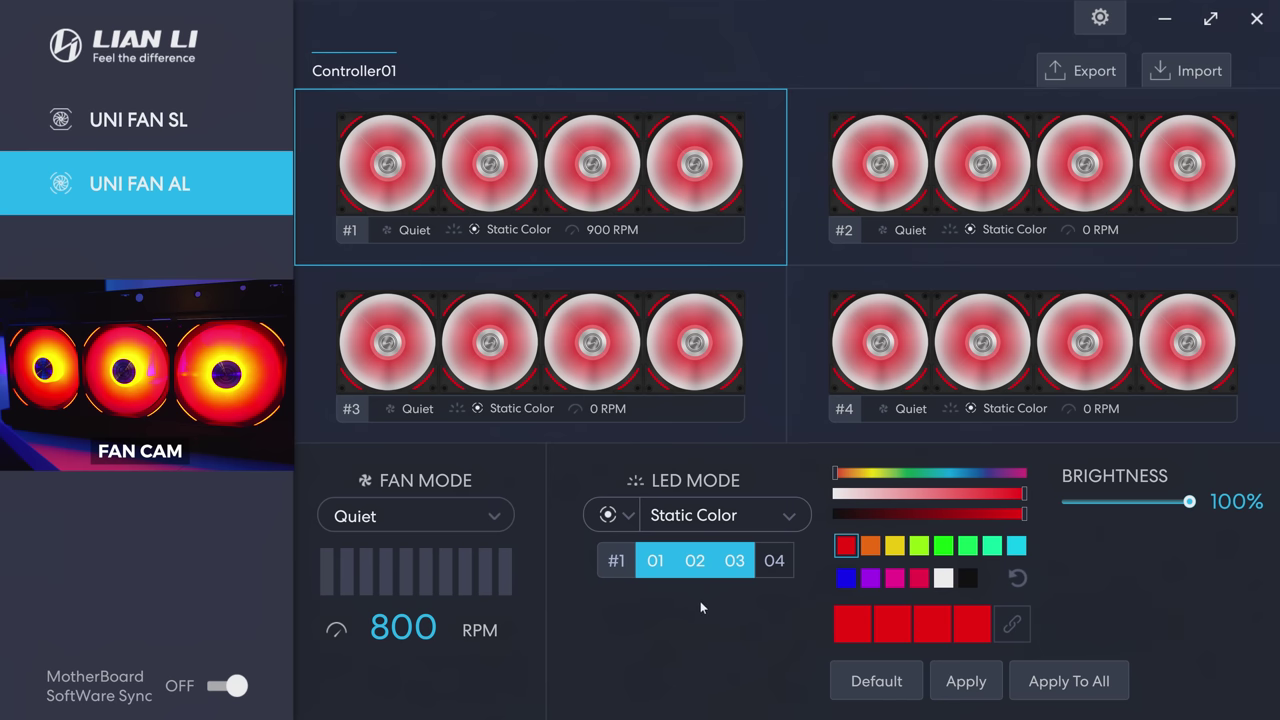
# Color the first fan orange, the second yellow and the third orange, and apply the colors to group #1
pyautogui.click(871, 546)
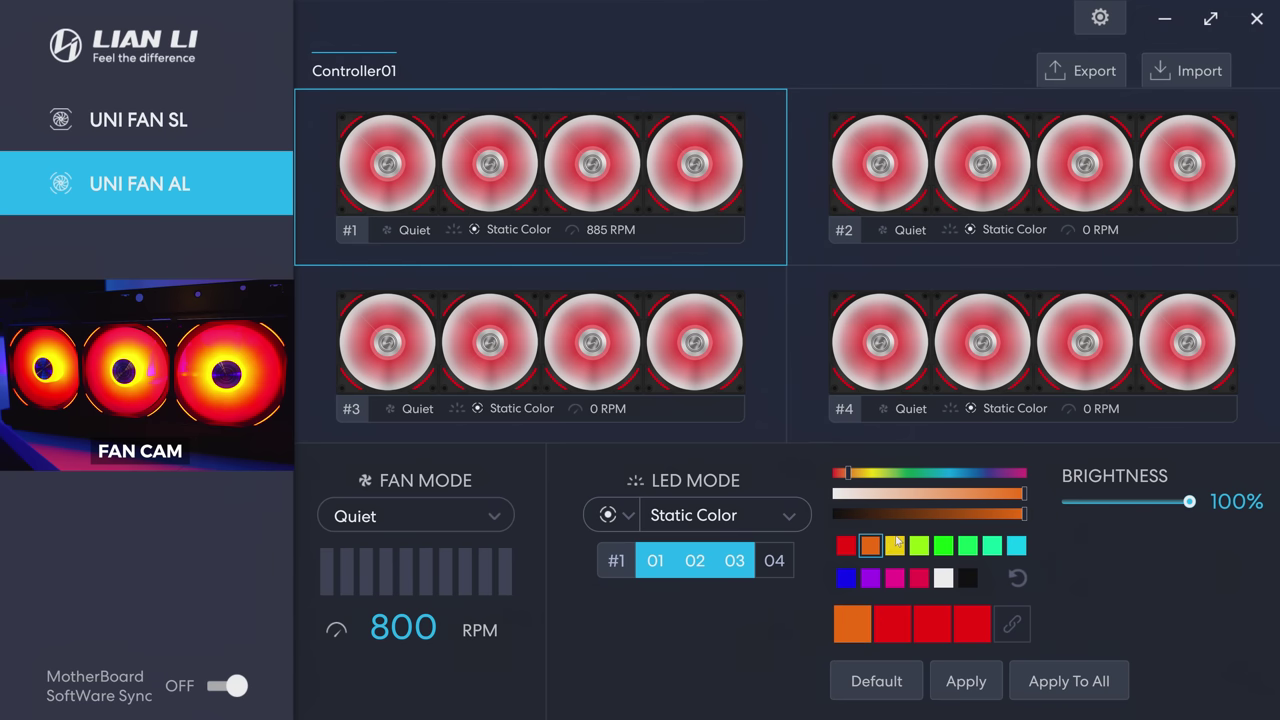
pyautogui.click(895, 545)
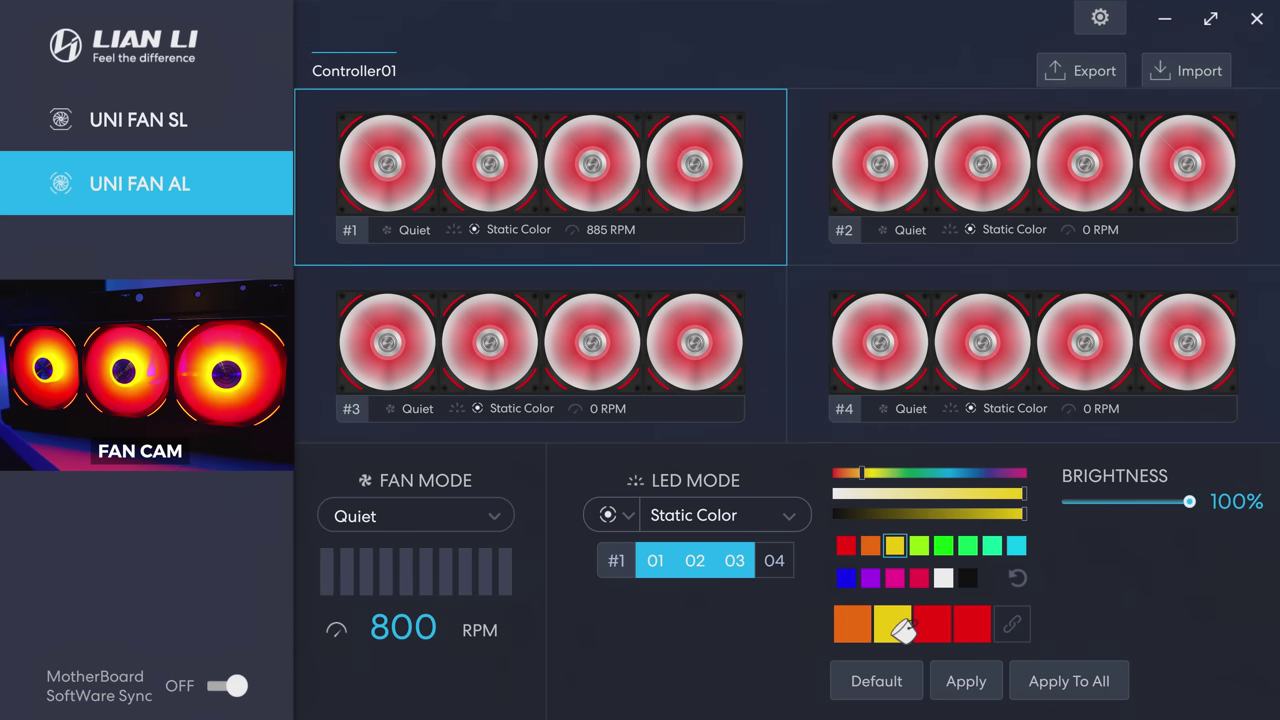
pyautogui.click(867, 548)
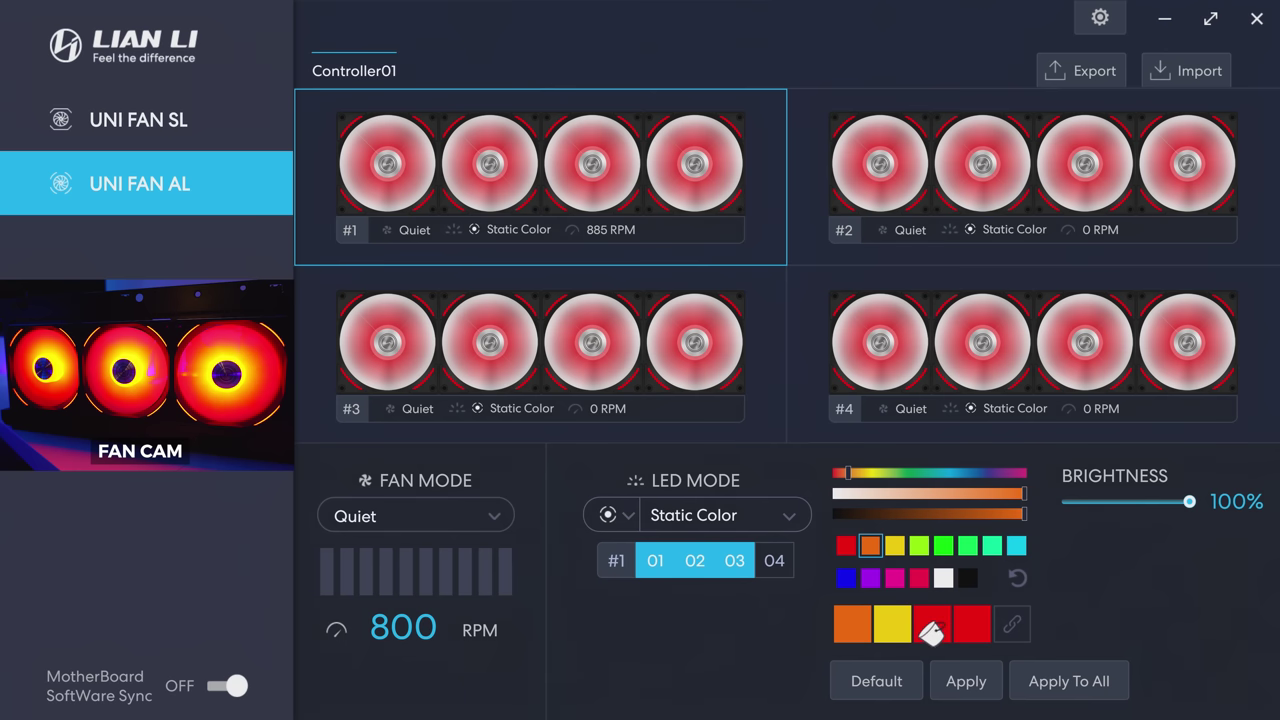
pyautogui.click(966, 681)
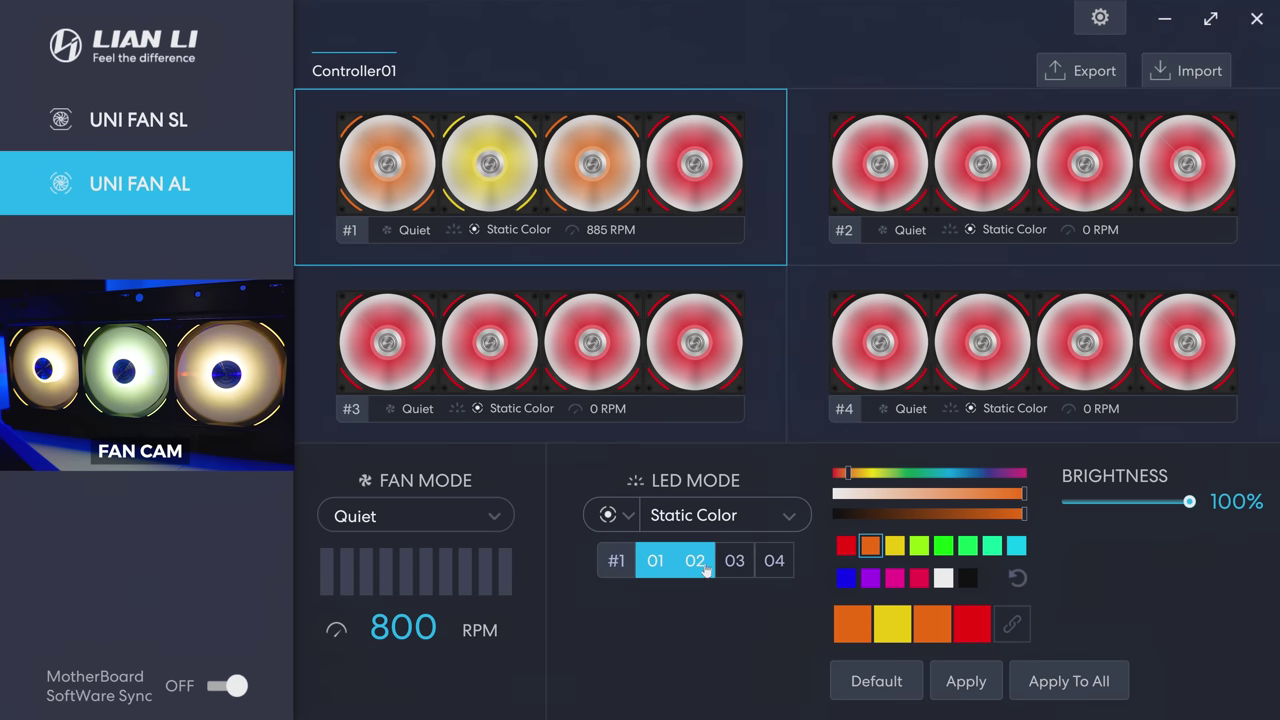
# Try lower fan quantities for group #1's lighting, applying each one, and restore the quantity to 03
pyautogui.click(960, 688)
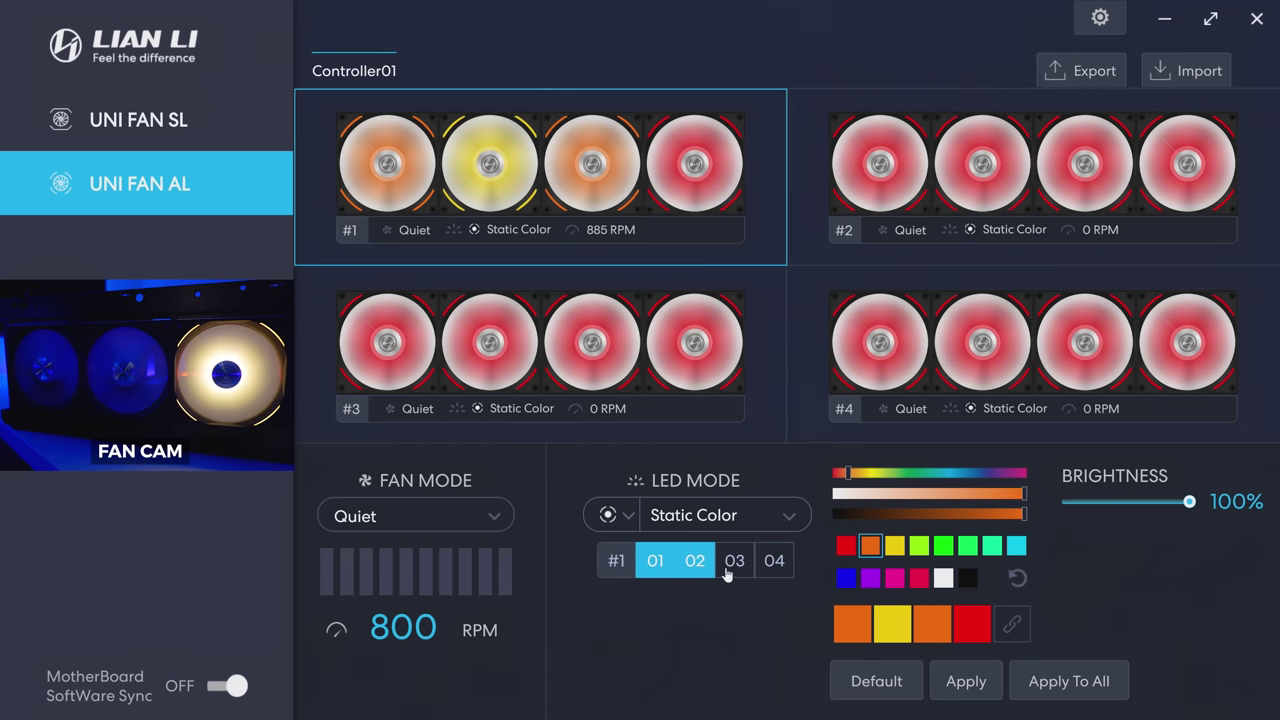
pyautogui.click(975, 680)
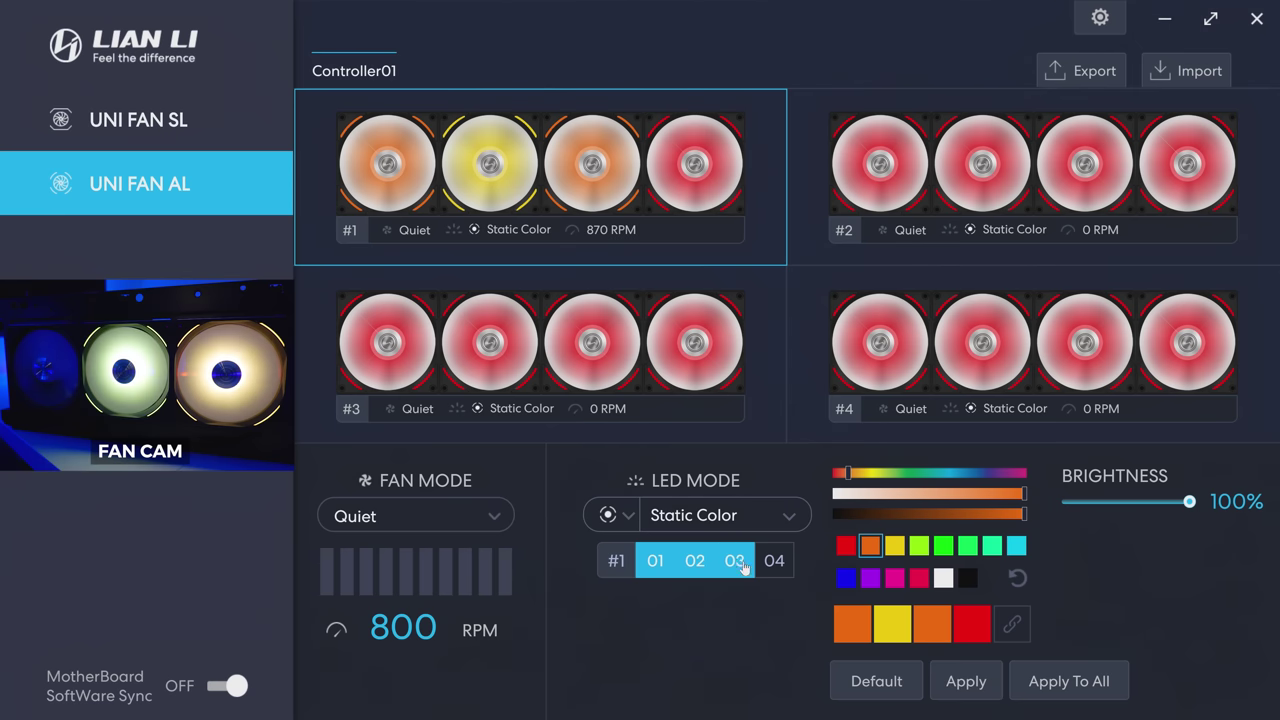
pyautogui.click(960, 680)
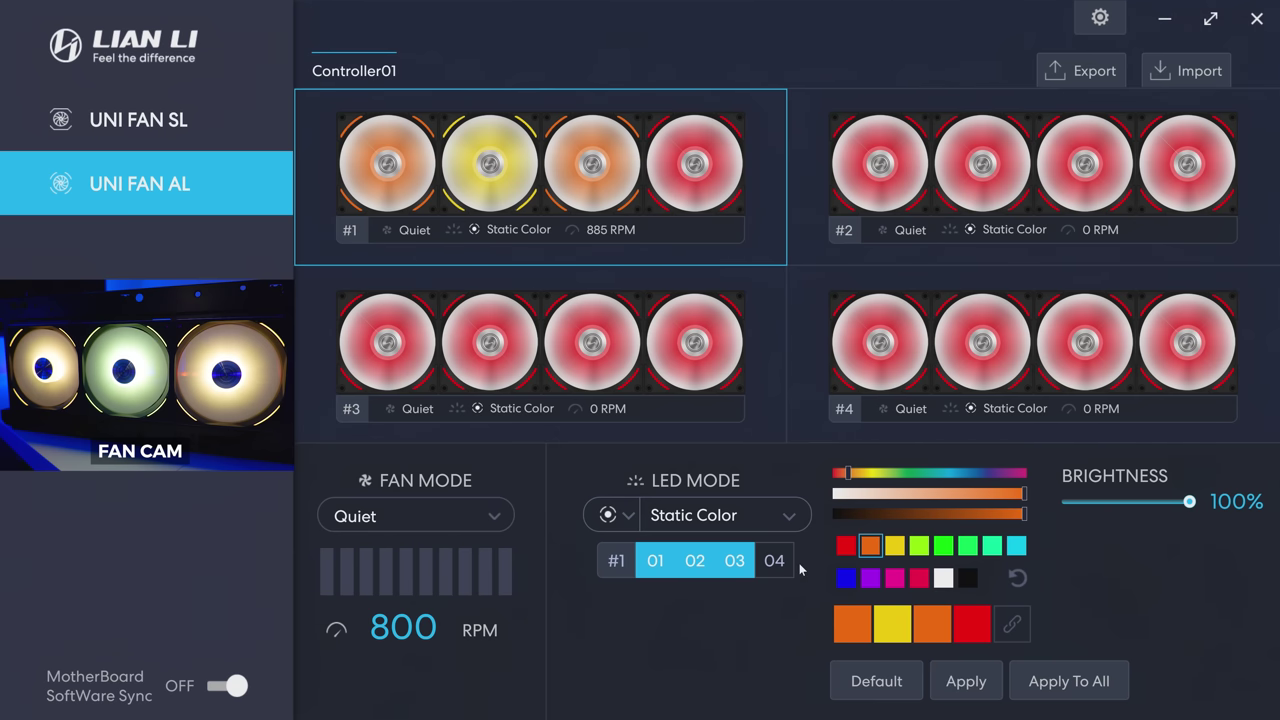
# Apply the Rainbow LED mode to fan group #1 and replace it with Breathing Color
pyautogui.click(792, 520)
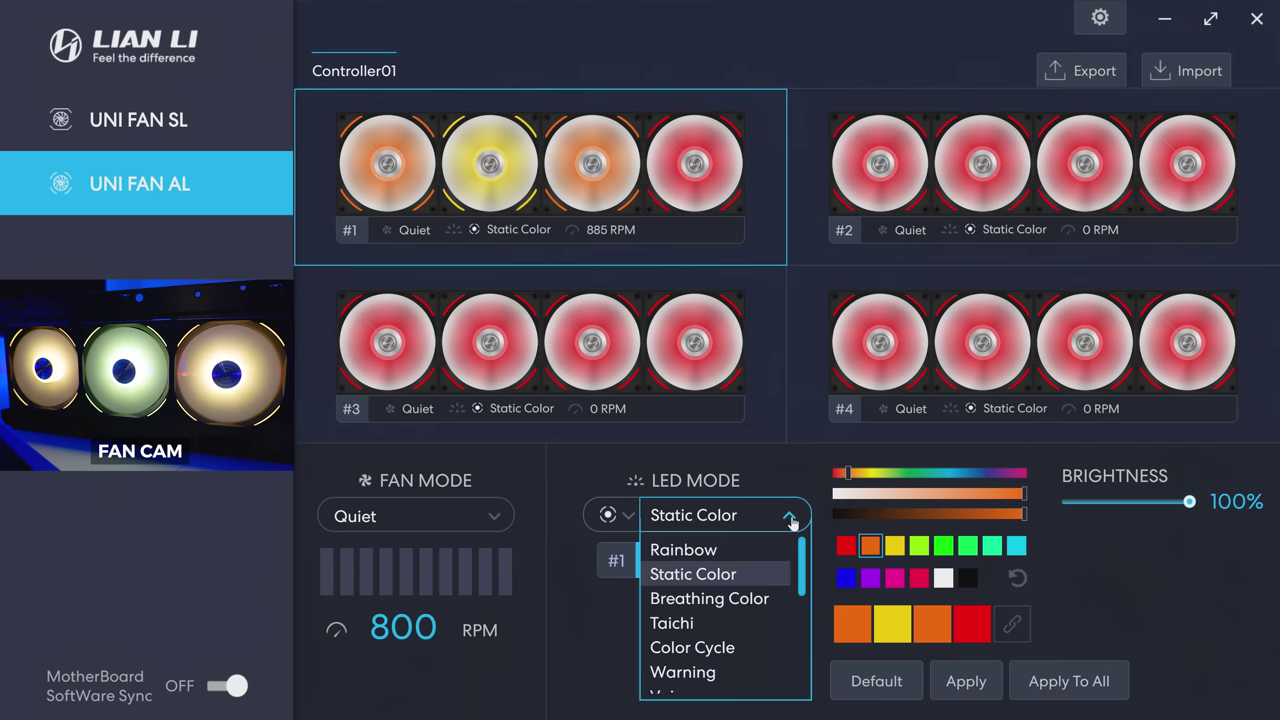
pyautogui.click(744, 548)
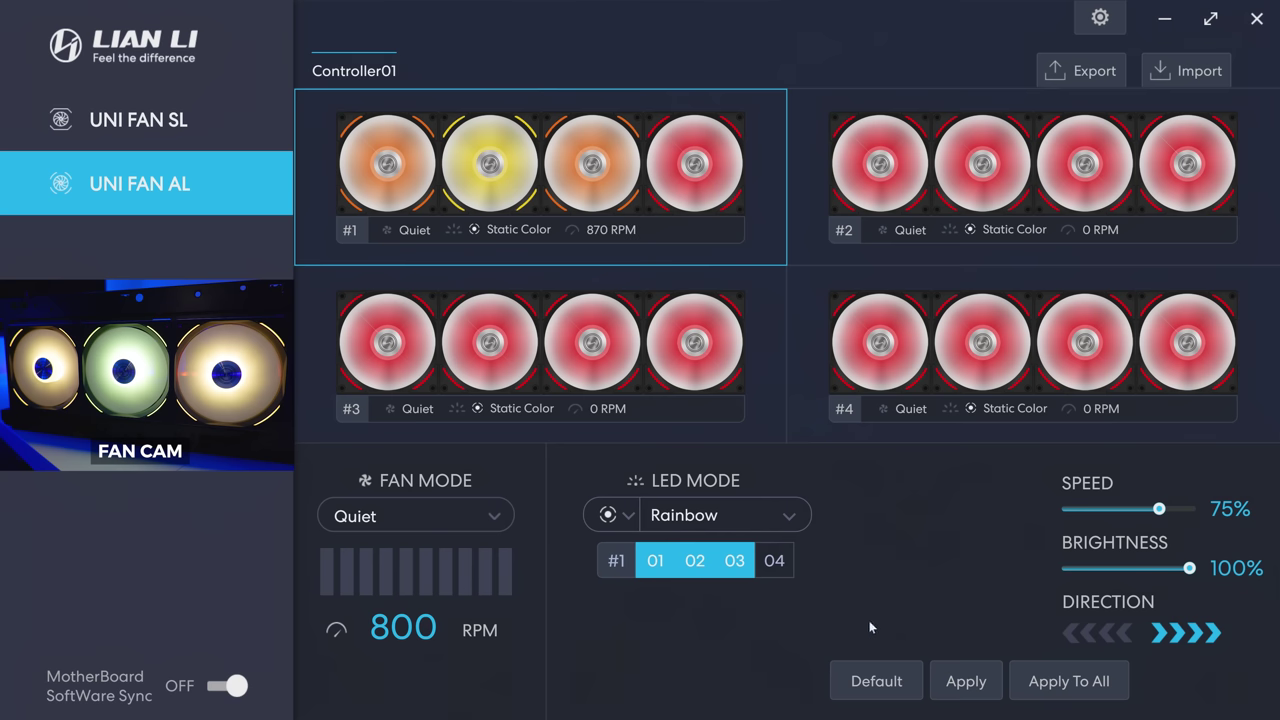
pyautogui.click(792, 516)
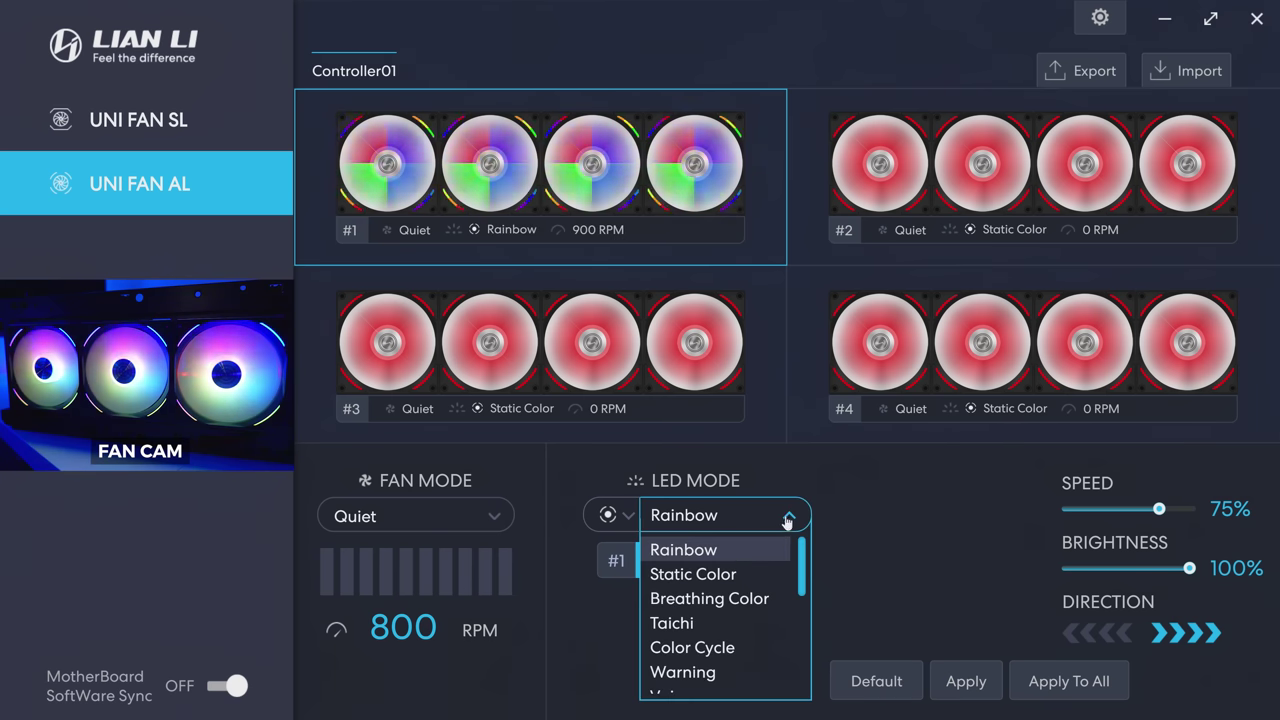
pyautogui.click(755, 600)
pyautogui.click(966, 683)
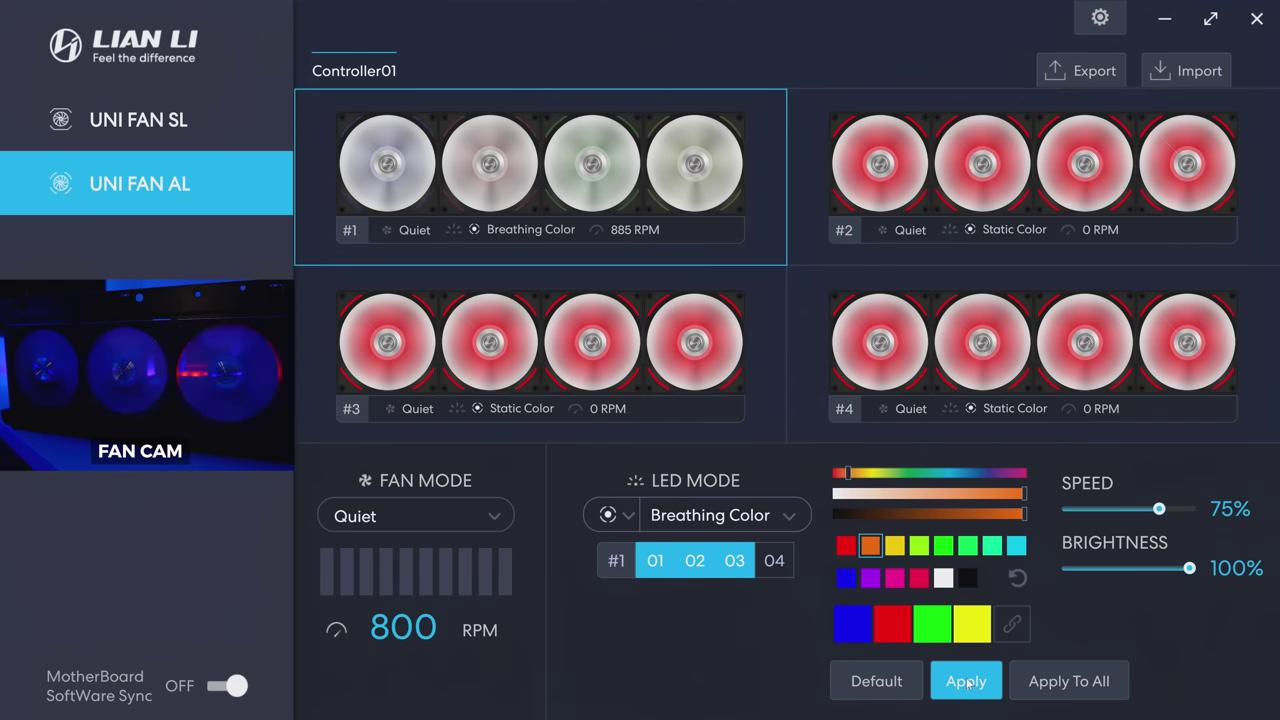
# Set group #1's LED mode to Taichi with a fan quantity of 03 and apply it
pyautogui.click(790, 518)
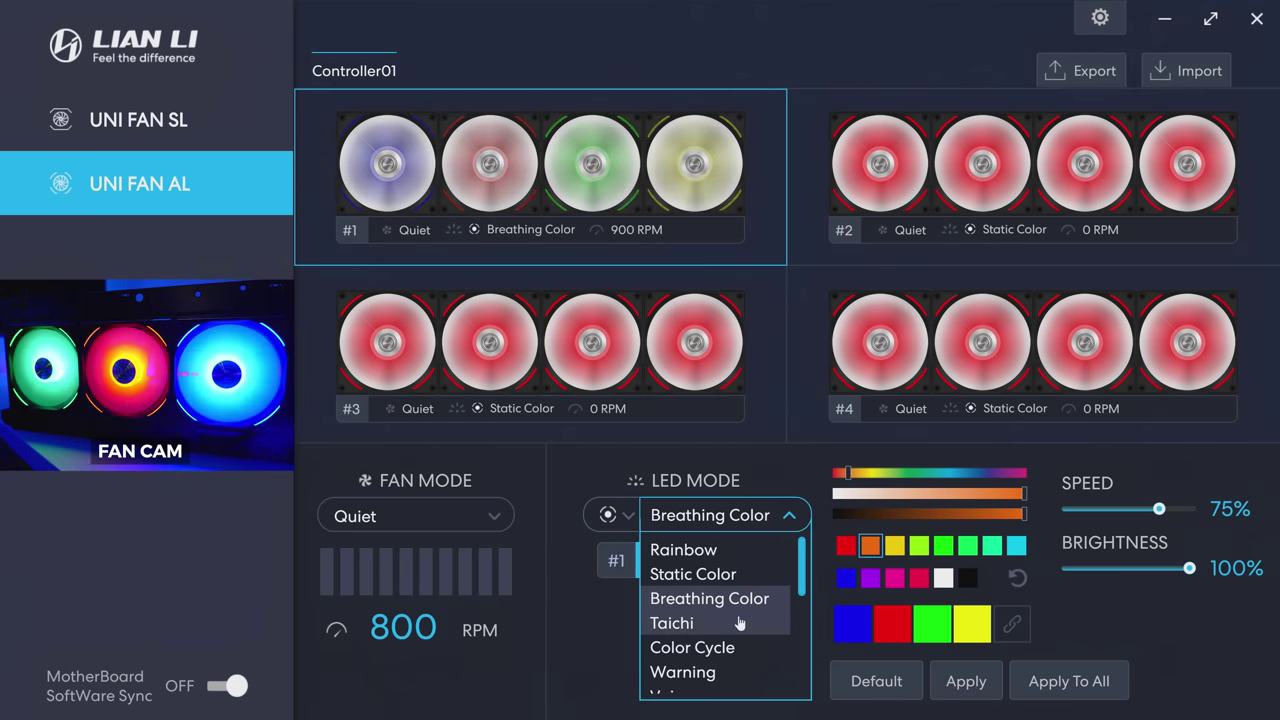
pyautogui.click(663, 623)
pyautogui.click(734, 561)
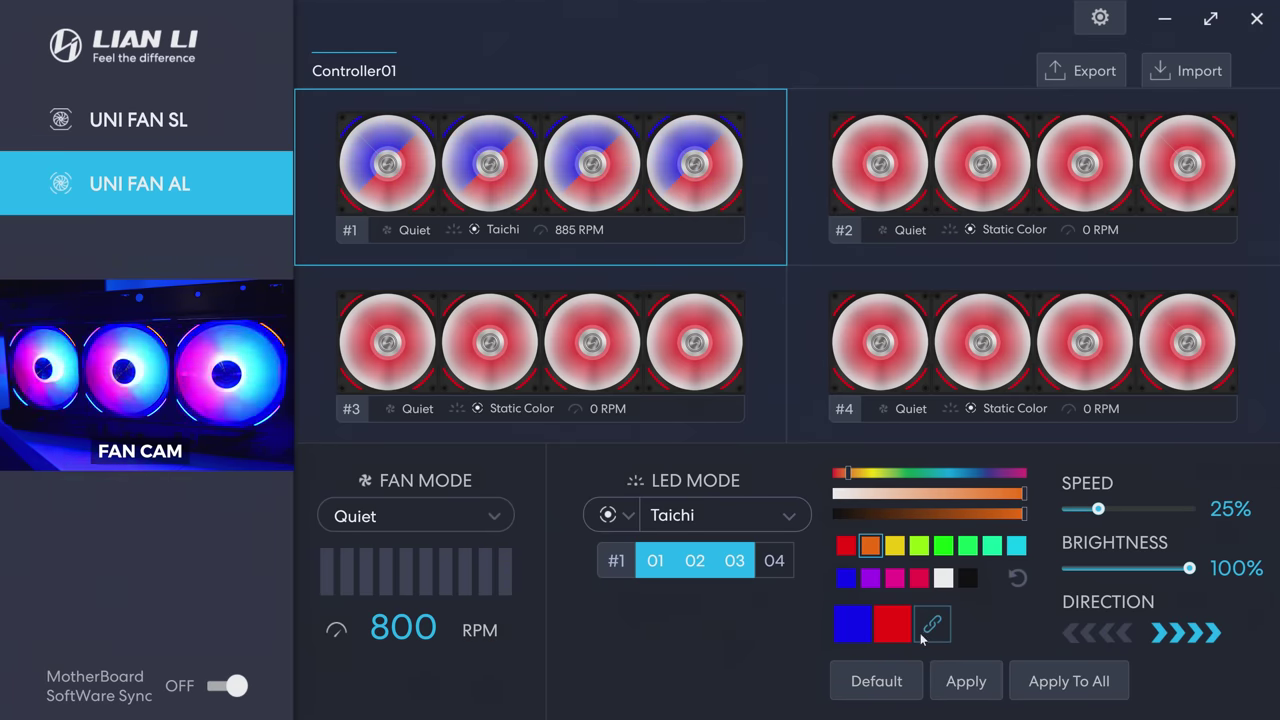
# Set group #1's LED mode to Color Cycle with a fan quantity of 03 and apply it
pyautogui.click(780, 510)
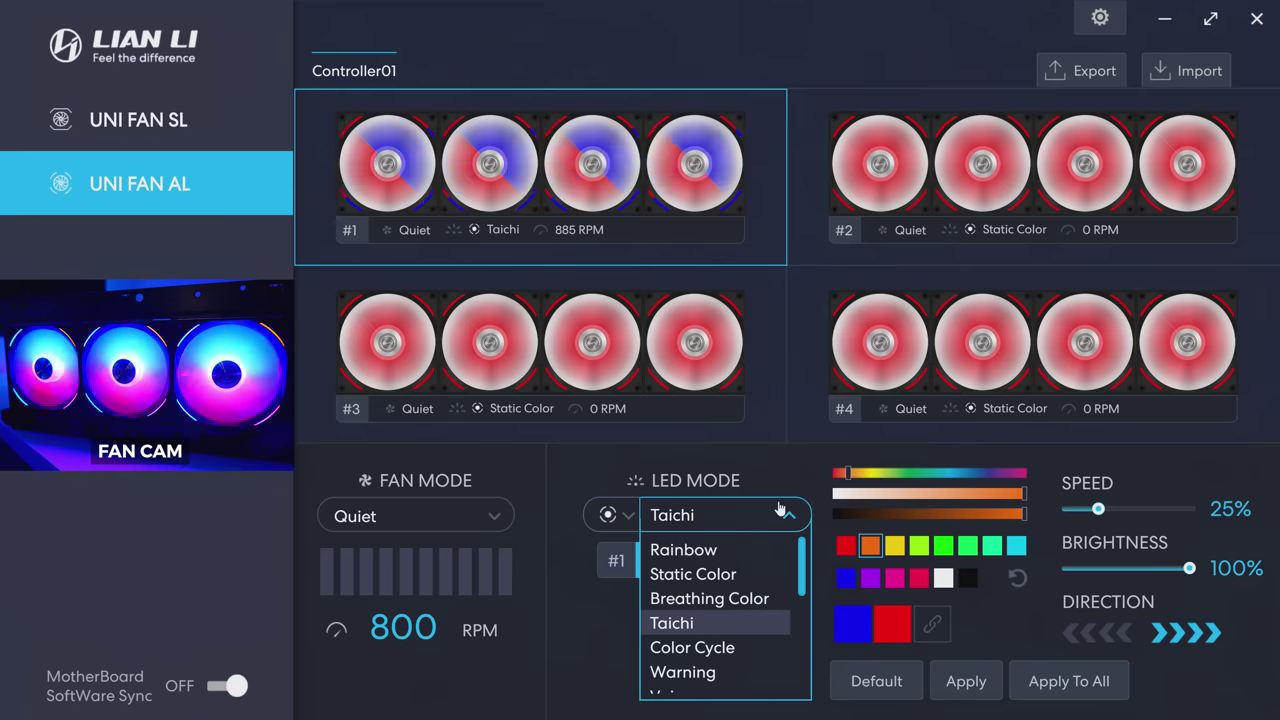
pyautogui.click(713, 650)
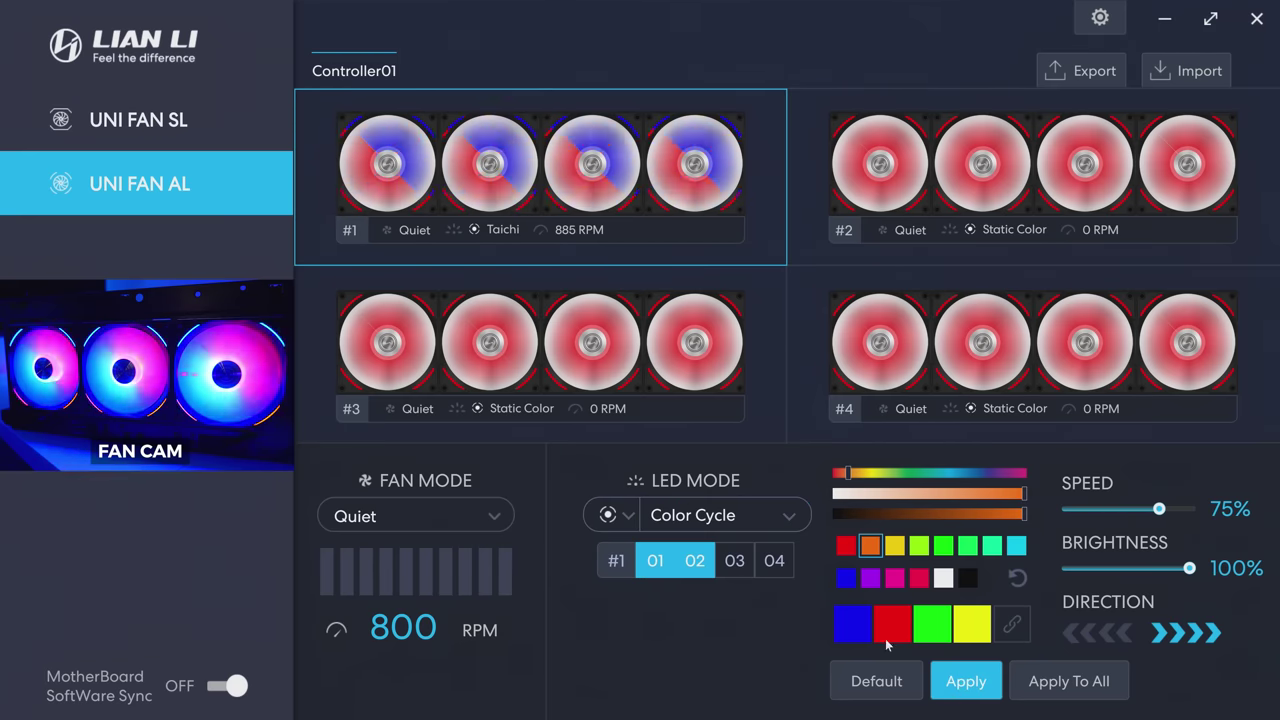
pyautogui.click(735, 561)
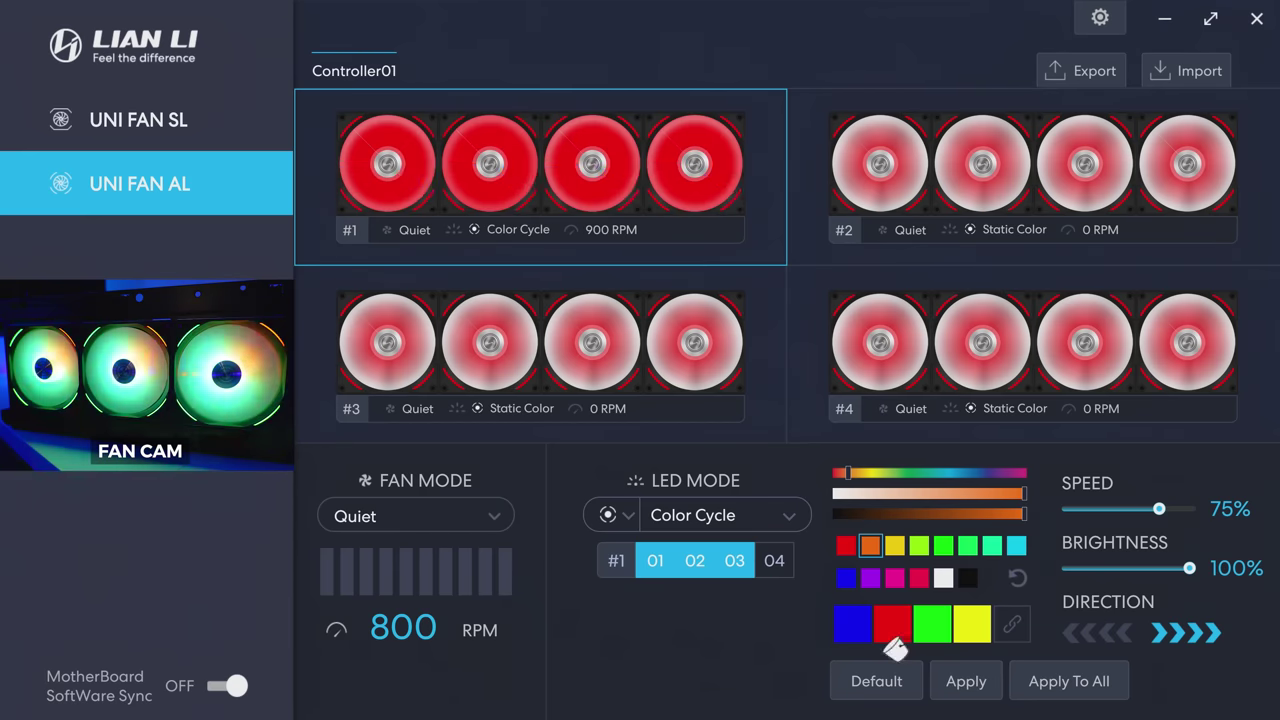
pyautogui.click(772, 515)
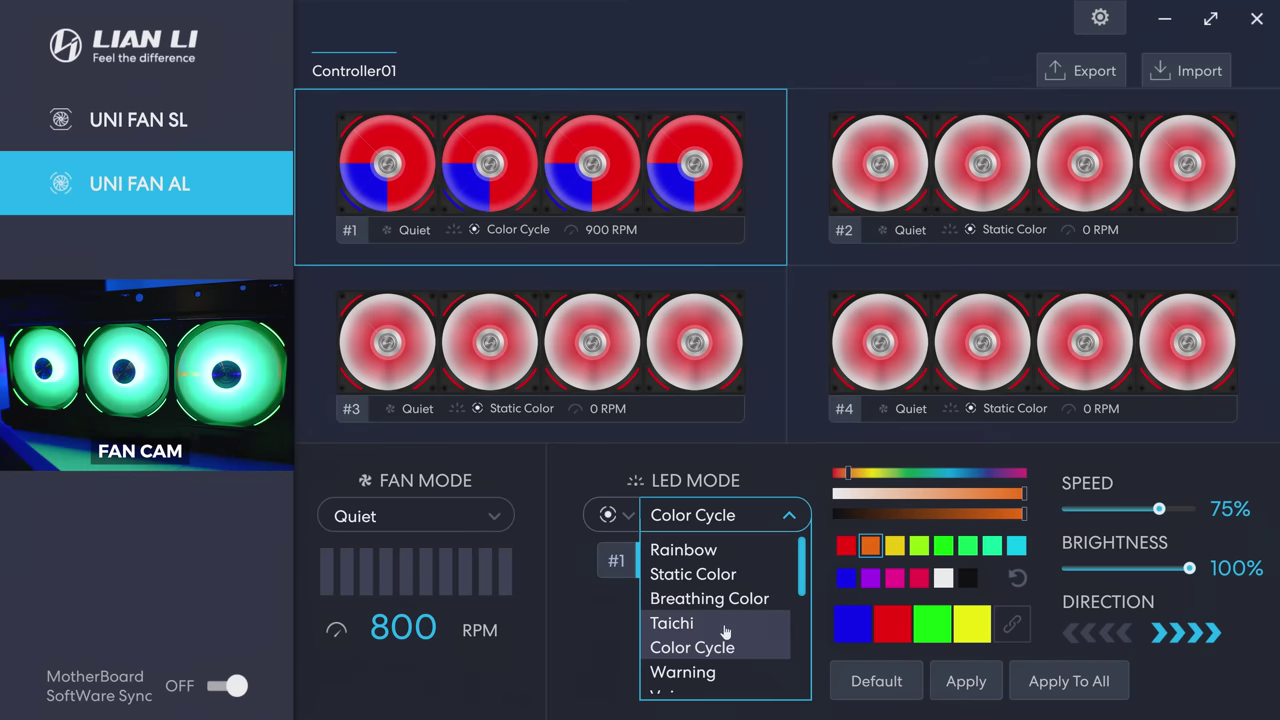
pyautogui.scroll(-5, 728, 625)
pyautogui.click(570, 666)
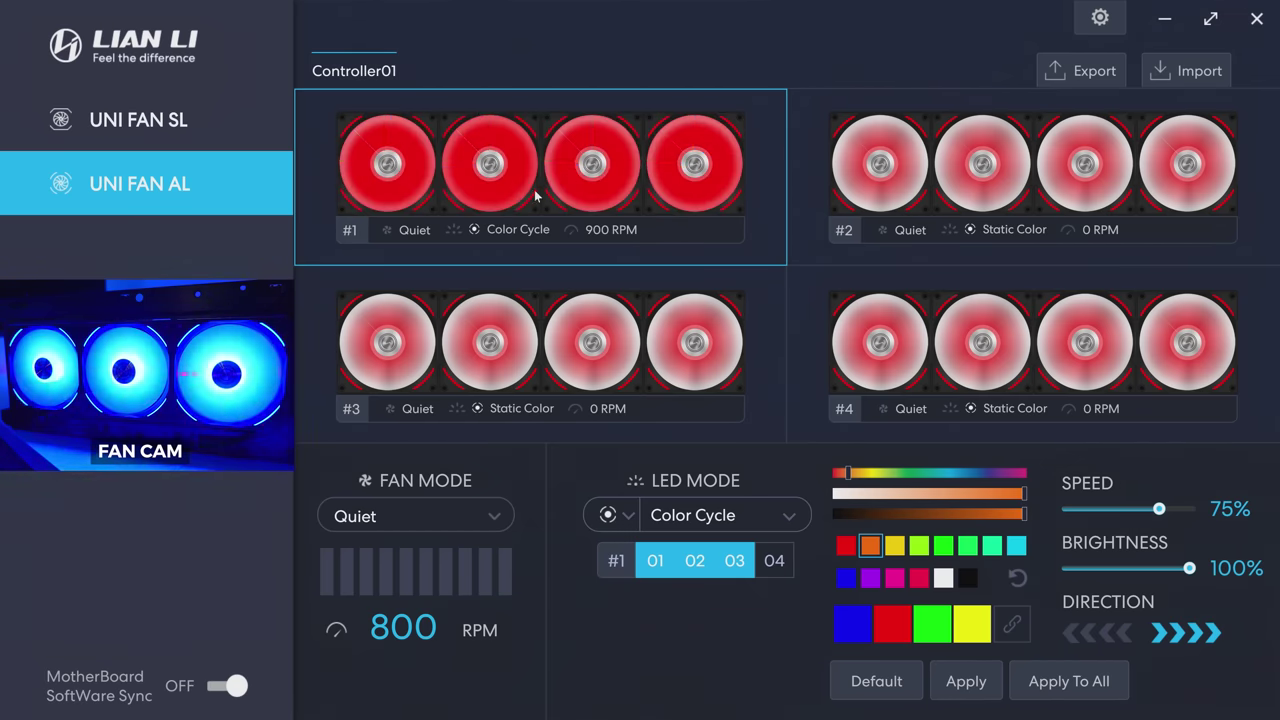
# Try motherboard software sync, accepting its notice, then switch it back off and reapply group #1's Color Cycle lighting
pyautogui.click(216, 690)
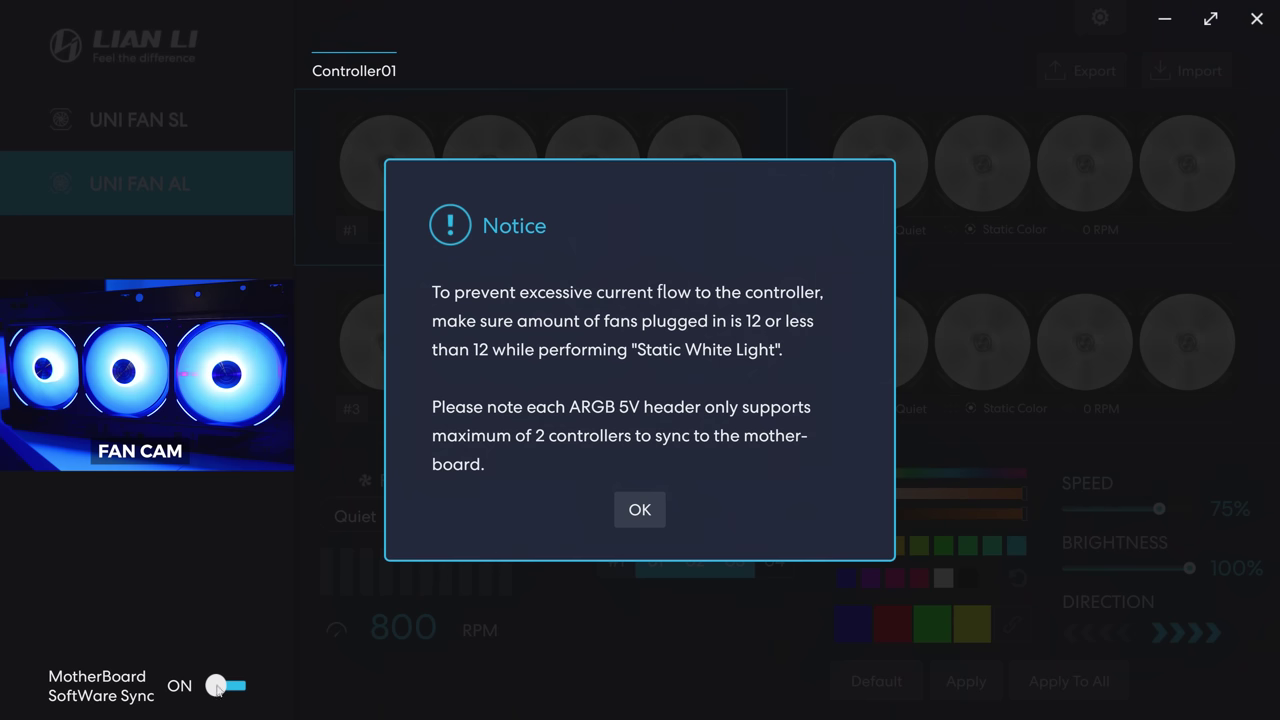
pyautogui.click(640, 512)
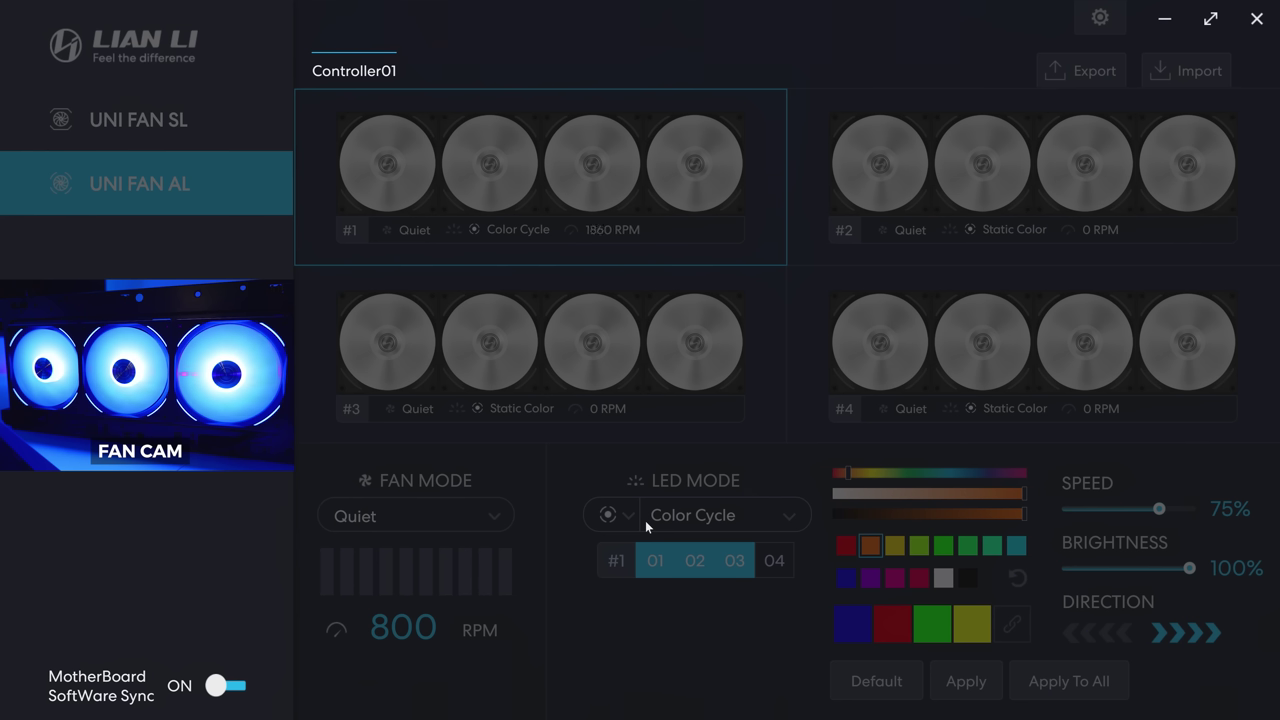
pyautogui.click(216, 686)
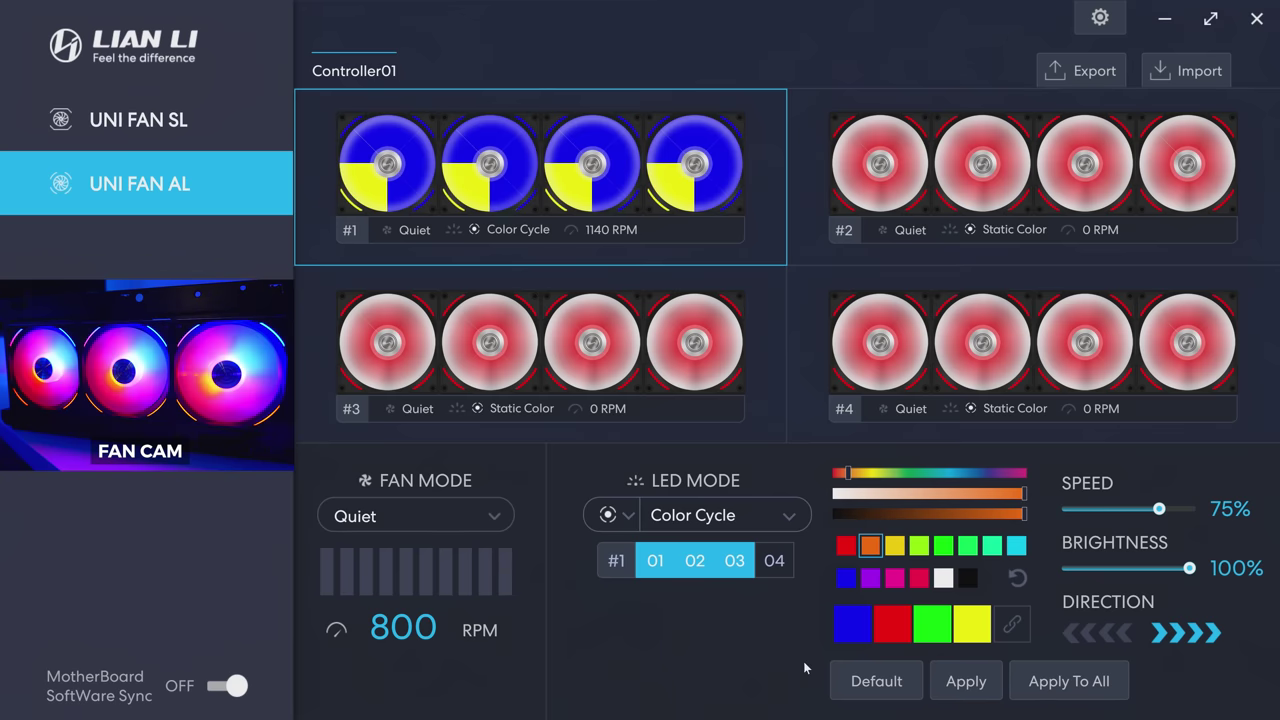
pyautogui.click(958, 683)
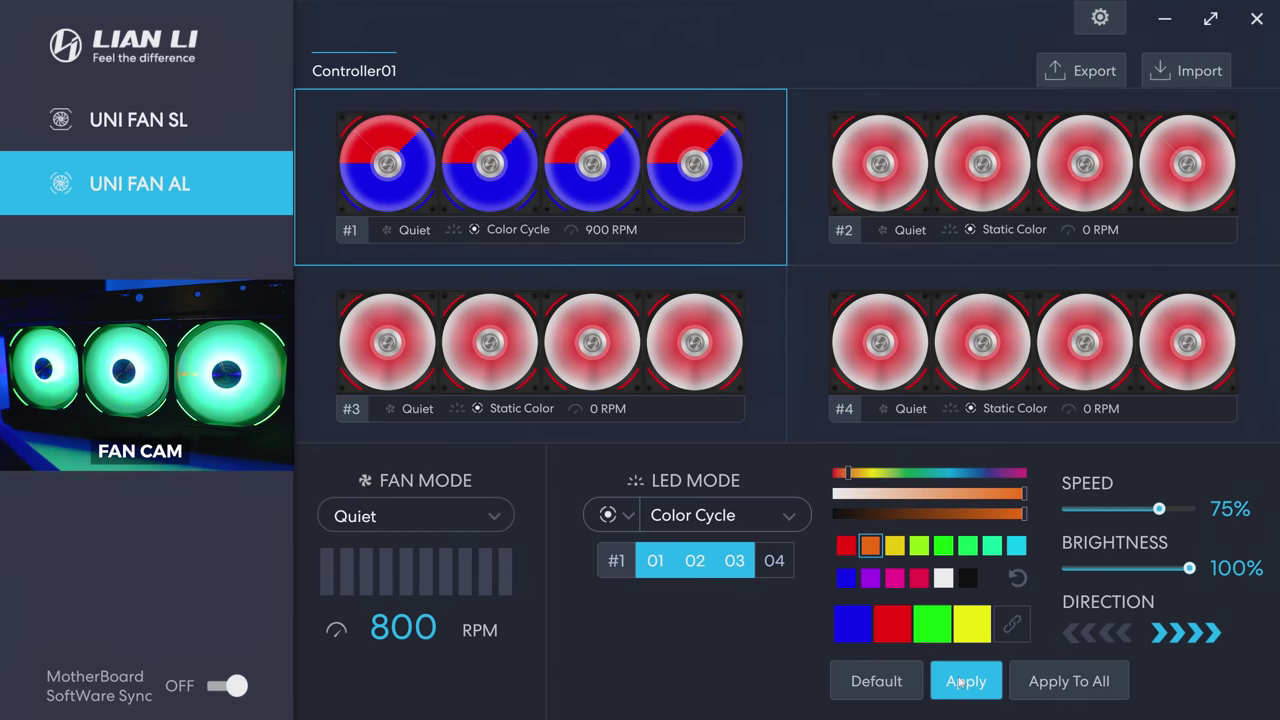
# Target only the center LEDs of fan group #1 and choose Static Color as their LED mode
pyautogui.click(626, 520)
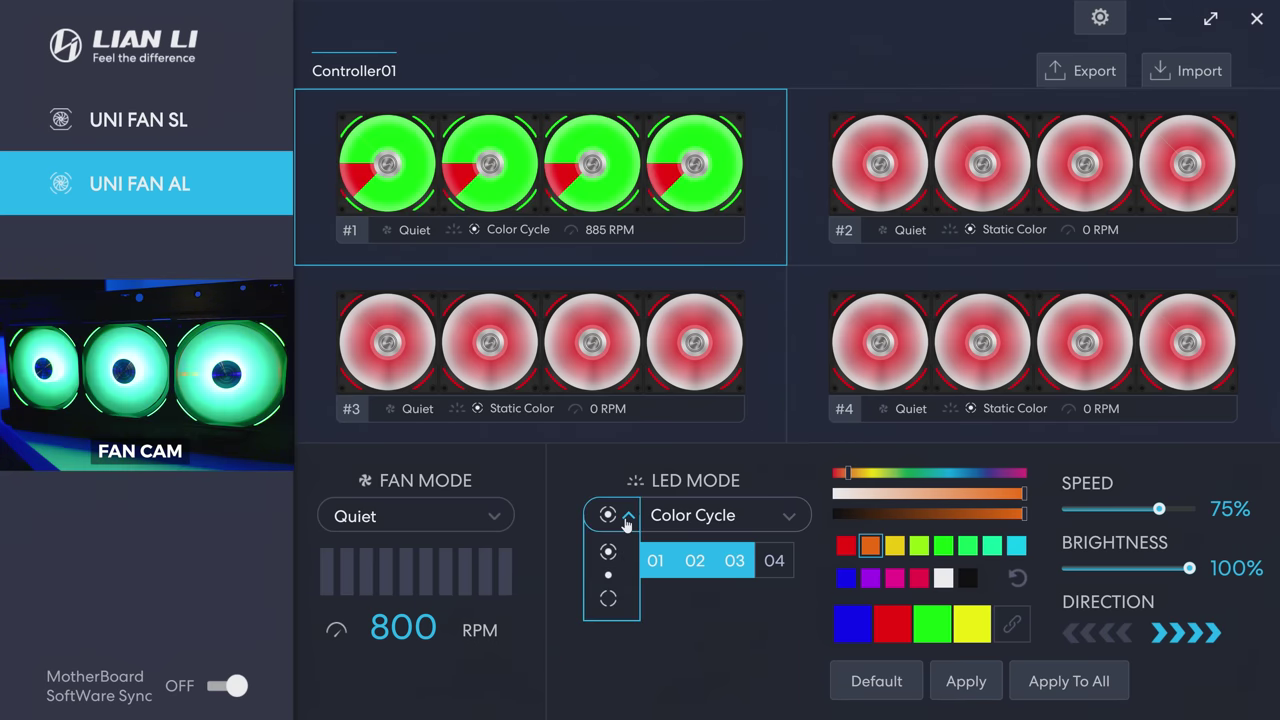
pyautogui.click(608, 578)
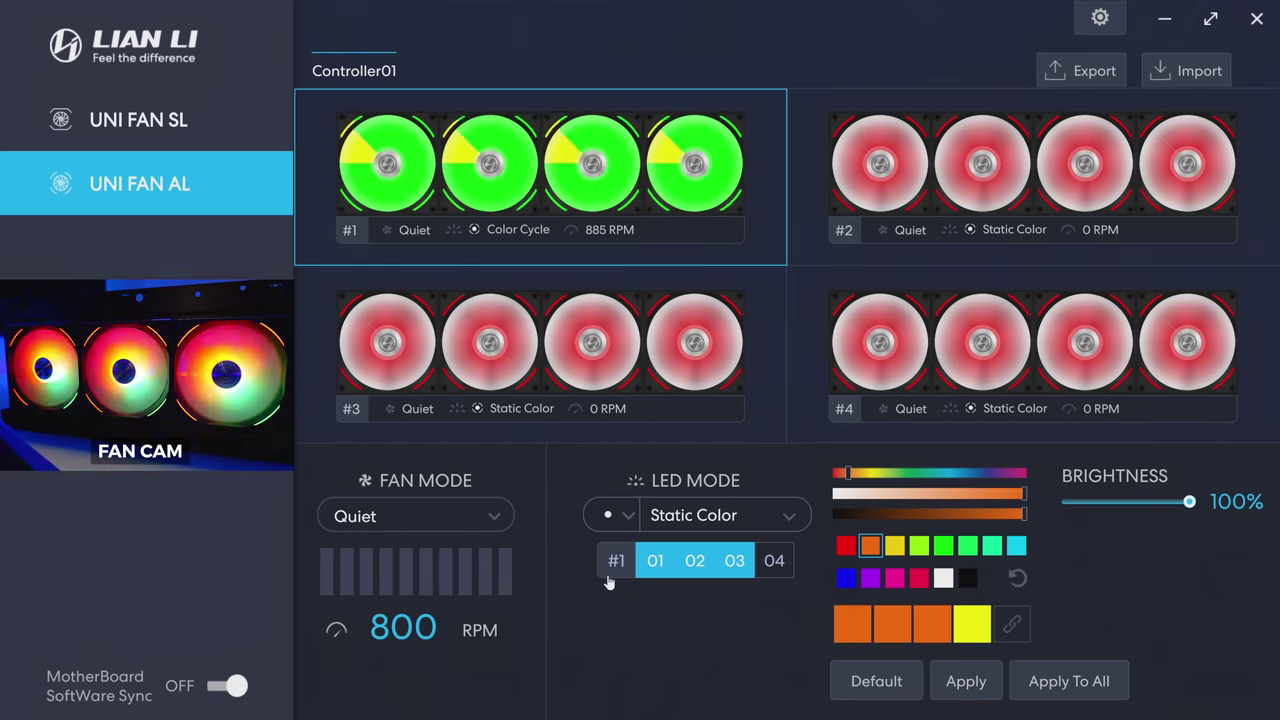
pyautogui.click(676, 515)
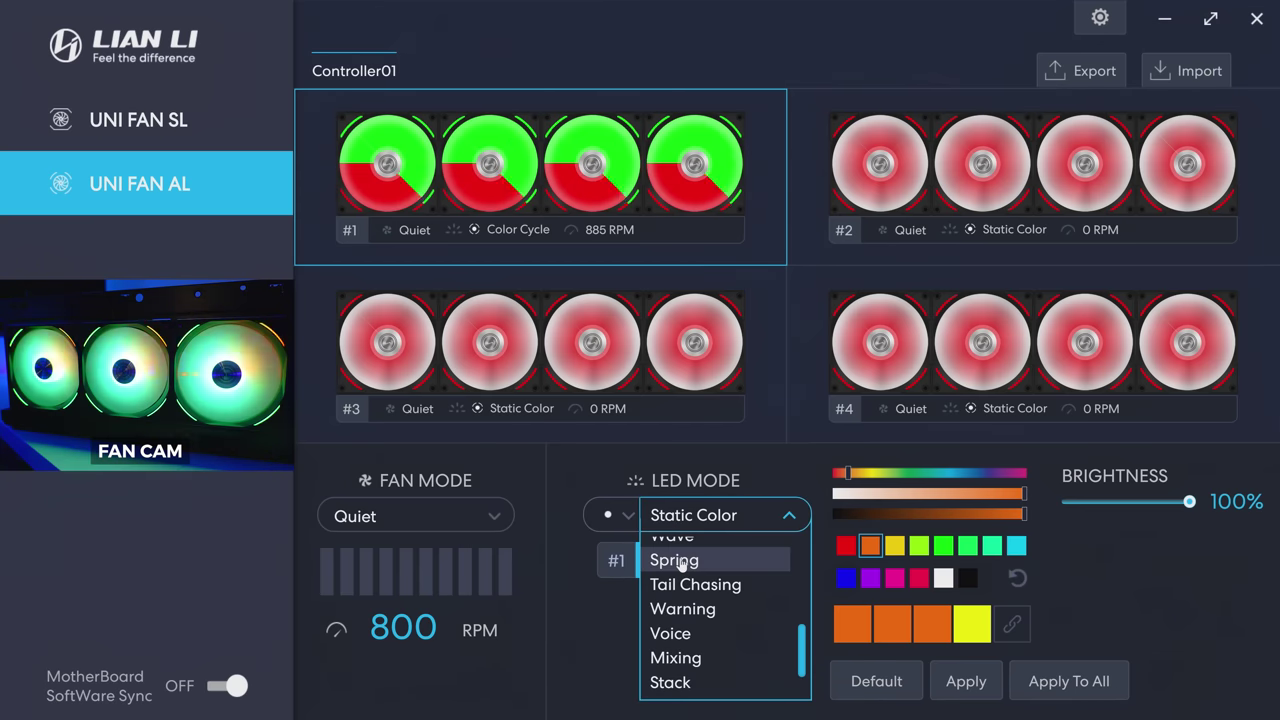
pyautogui.scroll(5, 680, 565)
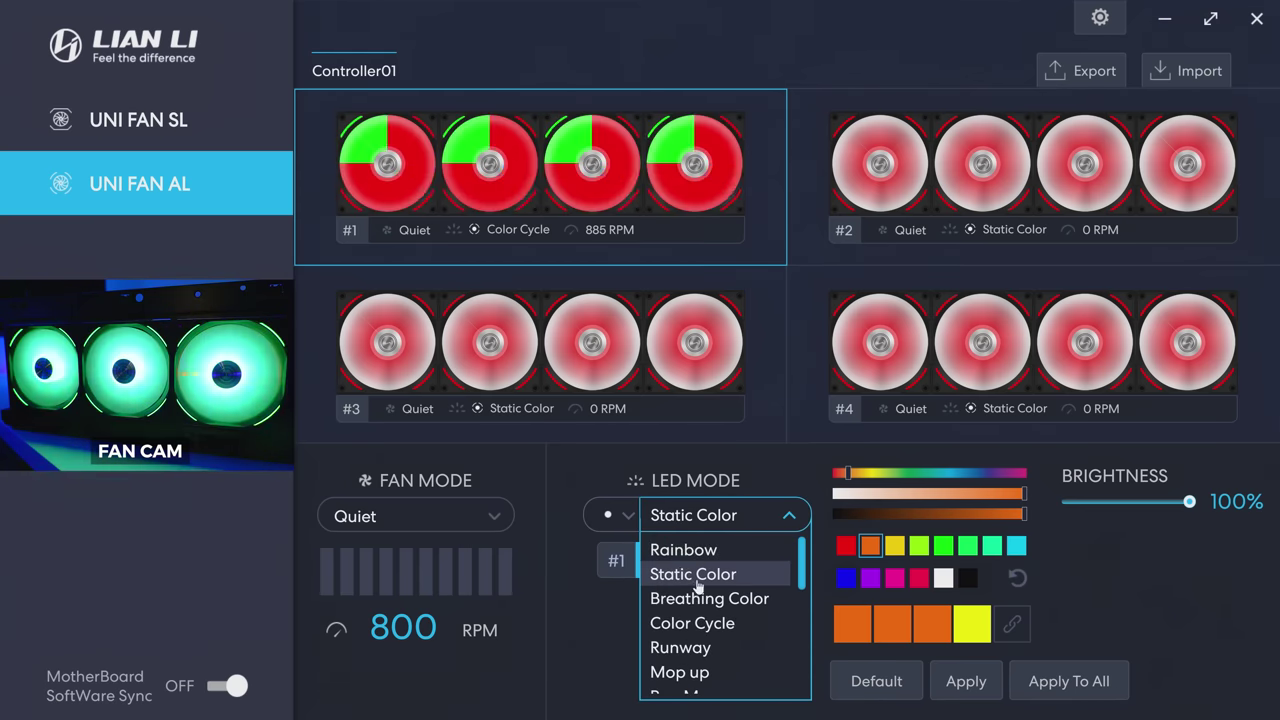
pyautogui.click(694, 582)
# Color the center LEDs of group #1's first three fans magenta-pink and apply the lighting
pyautogui.click(897, 584)
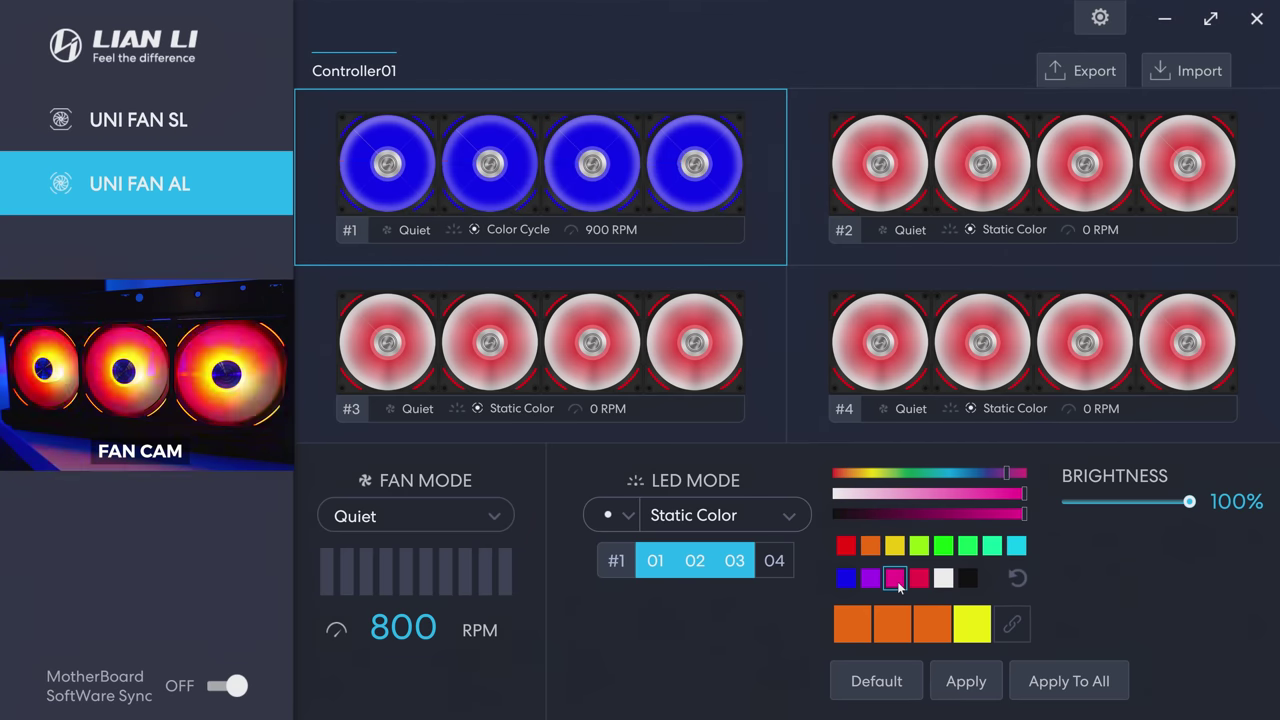
pyautogui.click(857, 628)
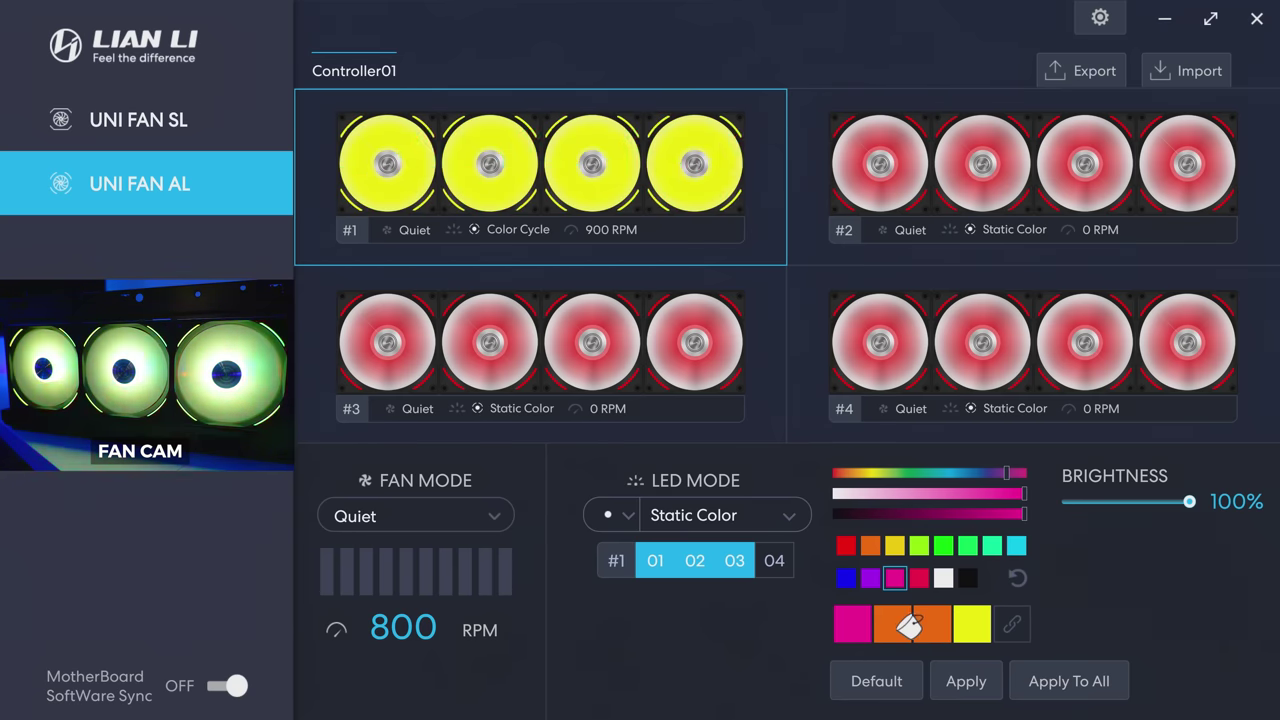
pyautogui.click(900, 624)
pyautogui.click(934, 623)
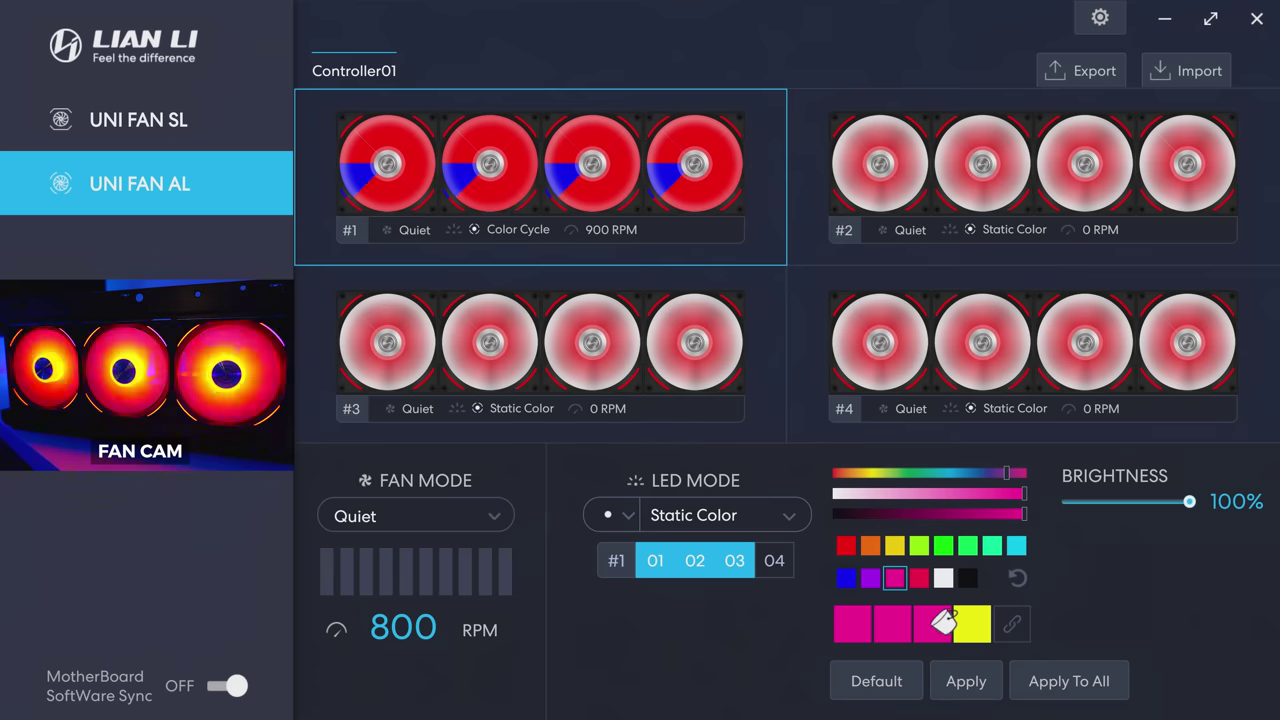
pyautogui.click(960, 685)
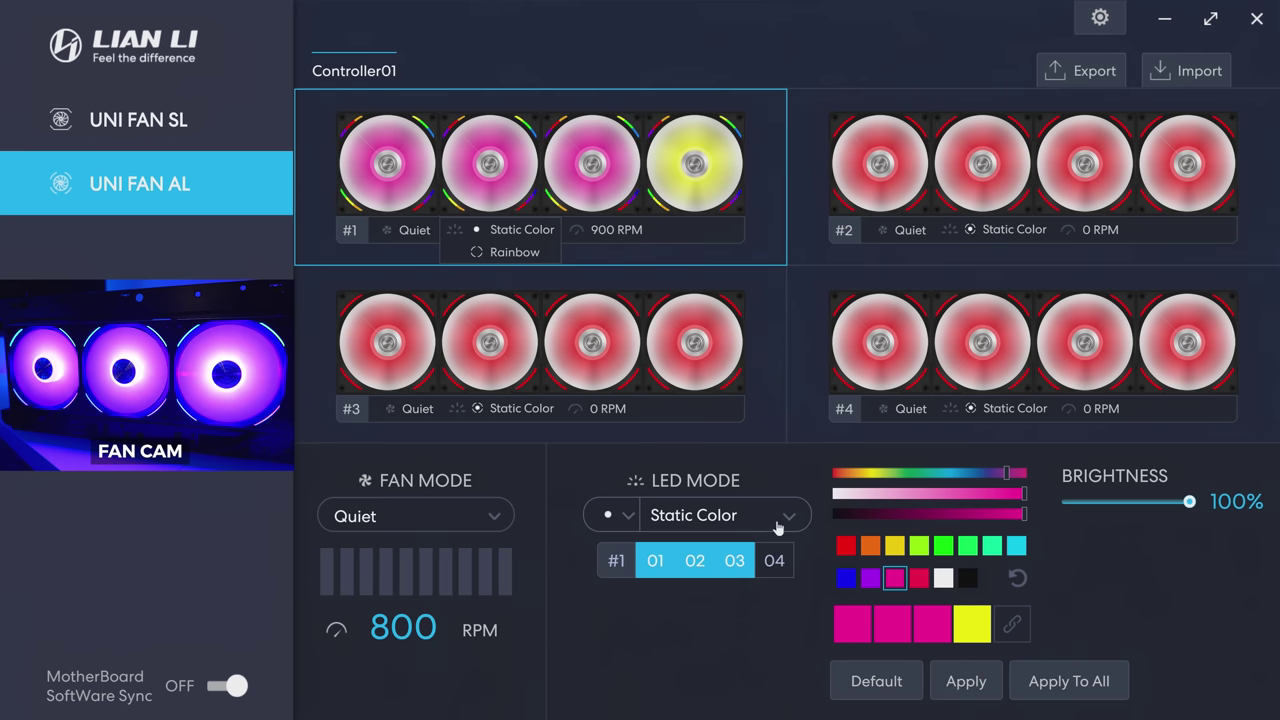
# Target only the outer ring LEDs of group #1 and choose Static Color with a fan quantity of 03
pyautogui.click(624, 518)
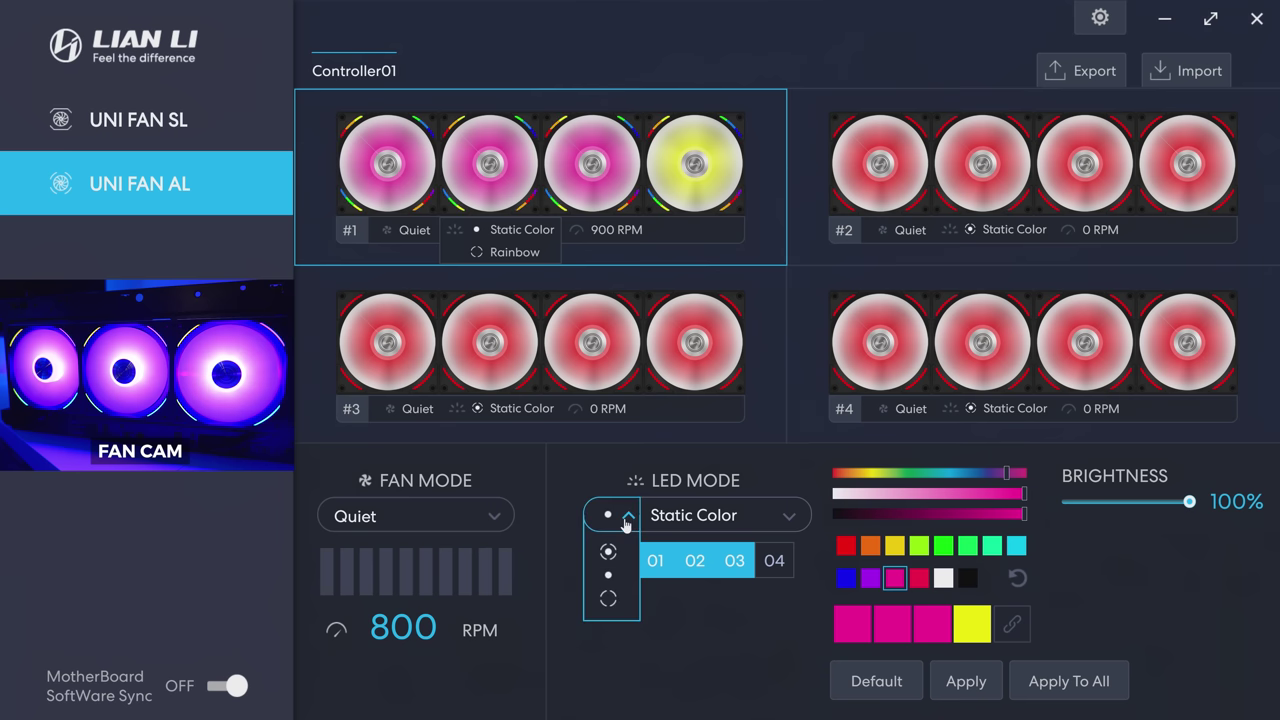
pyautogui.click(611, 600)
pyautogui.click(676, 530)
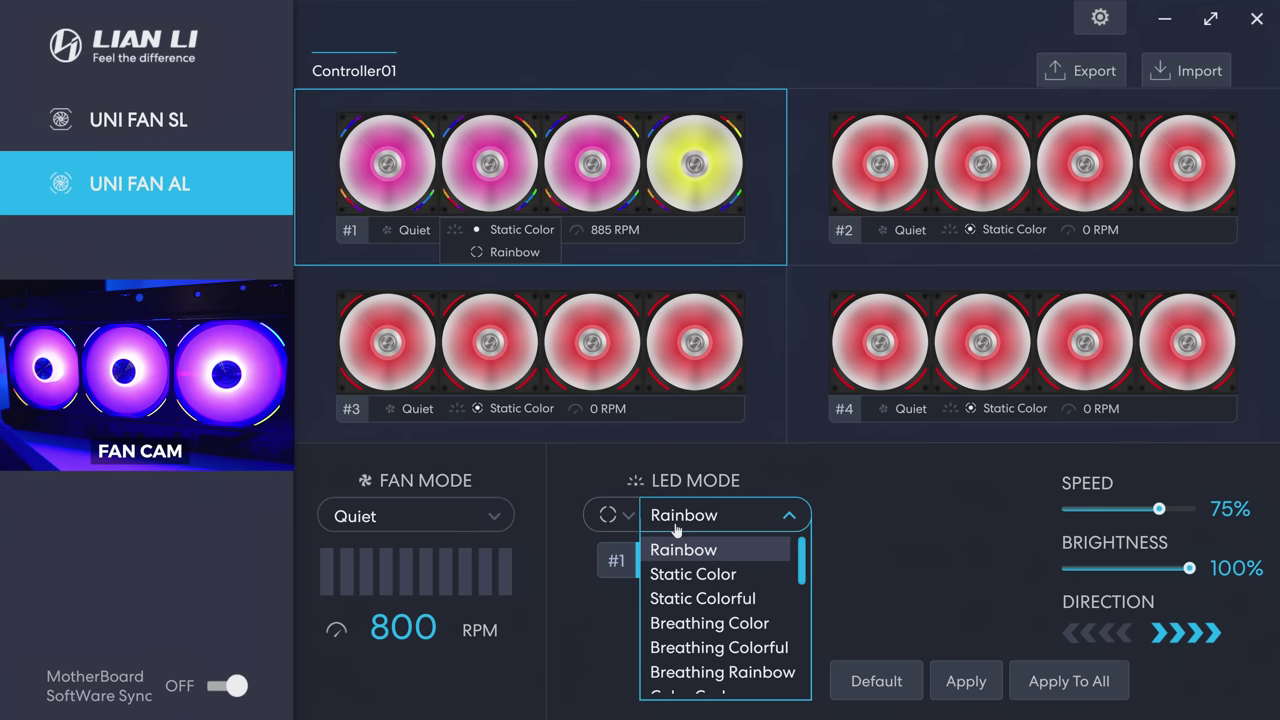
pyautogui.click(672, 574)
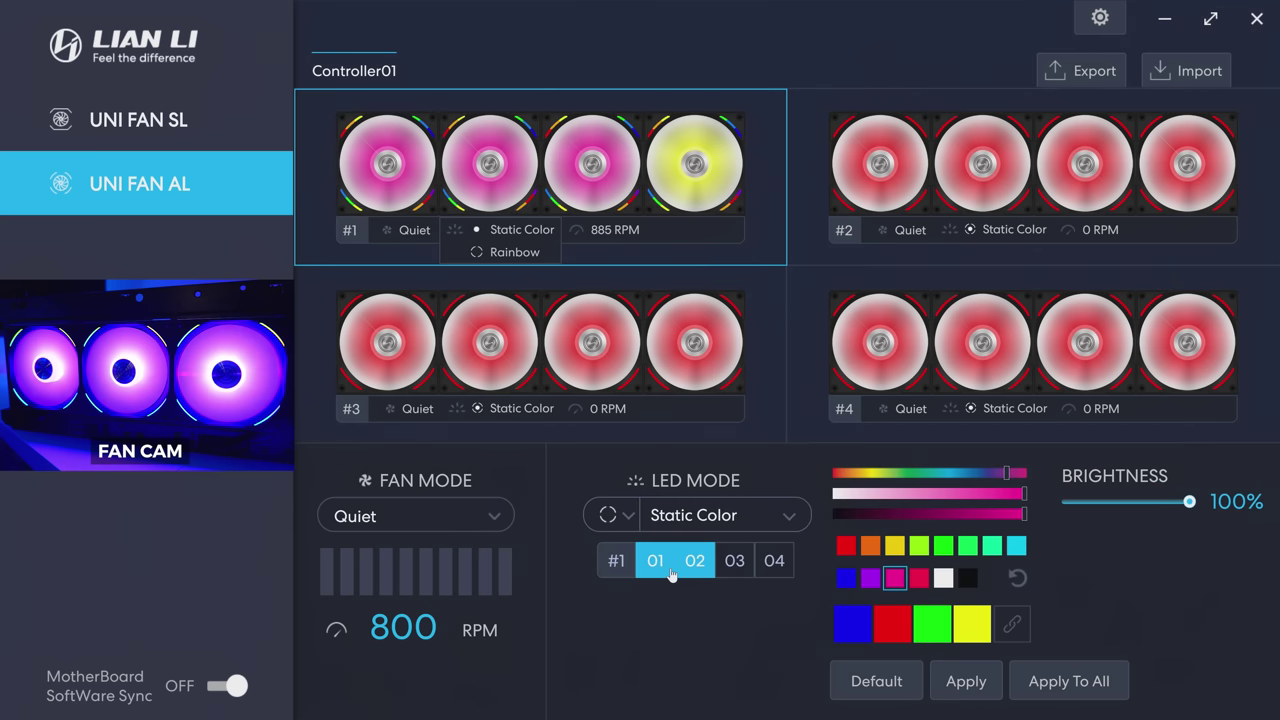
pyautogui.click(735, 562)
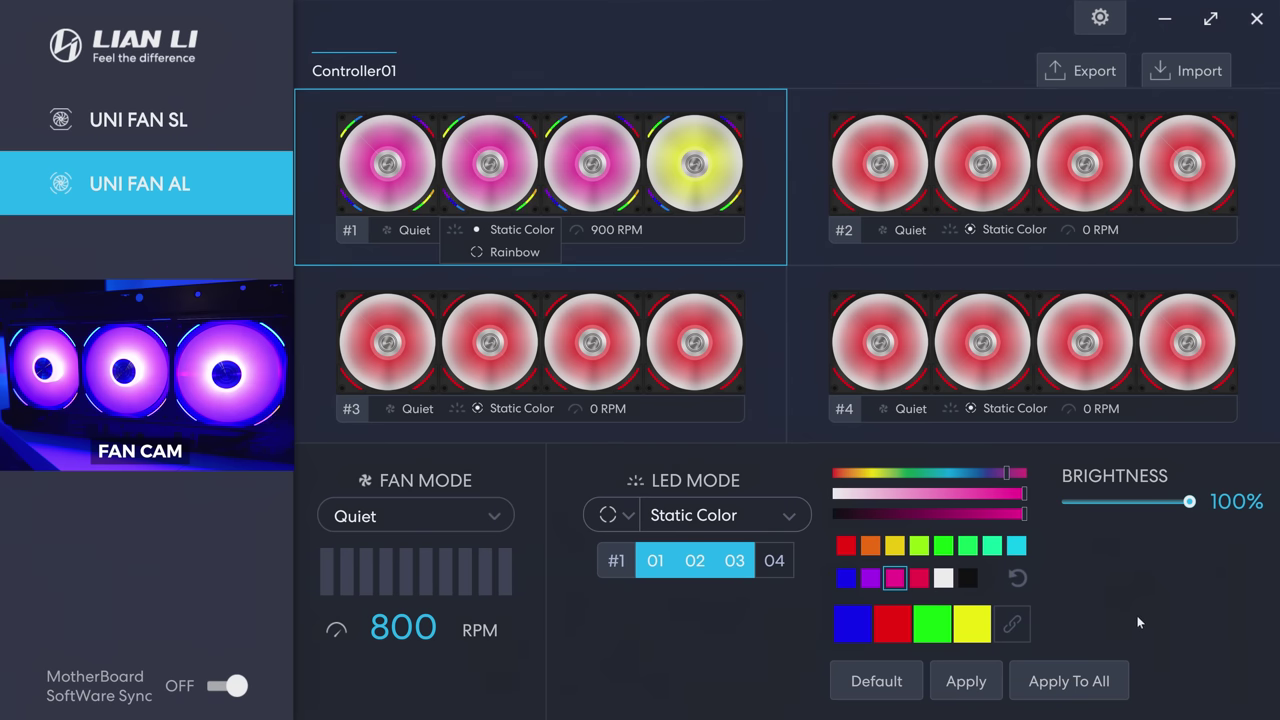
# Assign orange to the outer ring LEDs of group #1's fans, starting with the first fan
pyautogui.click(870, 546)
pyautogui.click(887, 626)
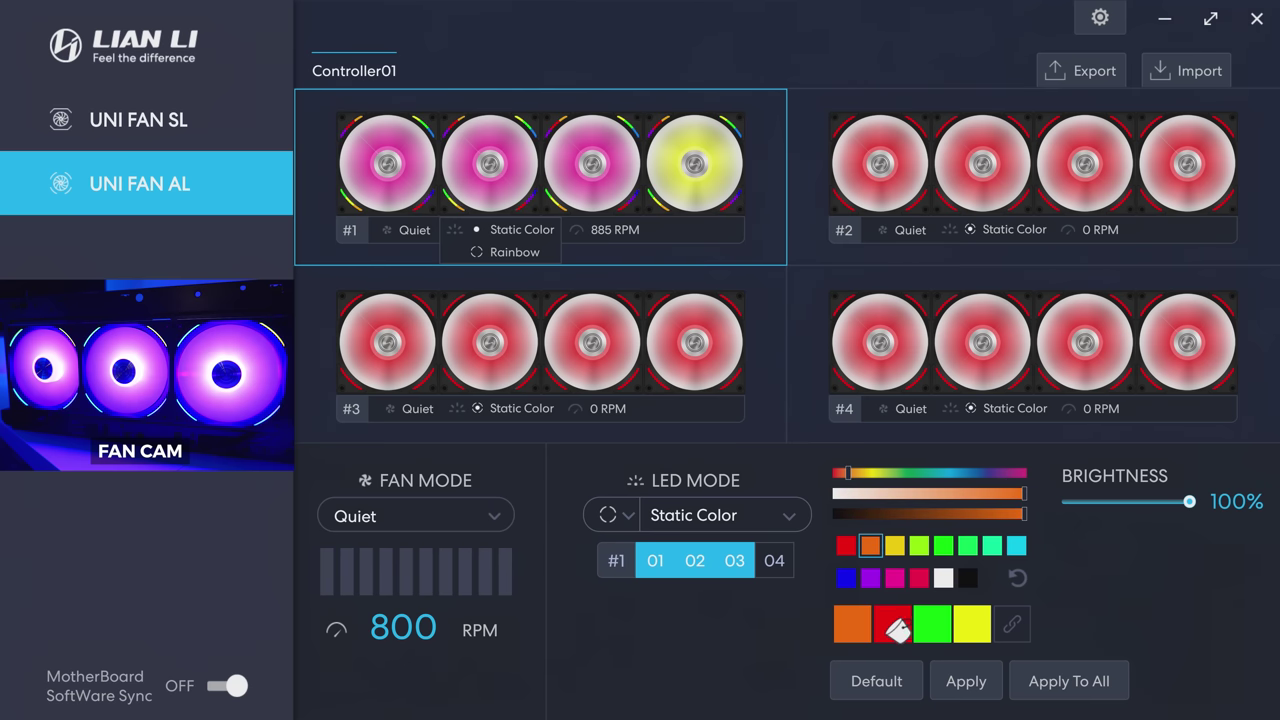